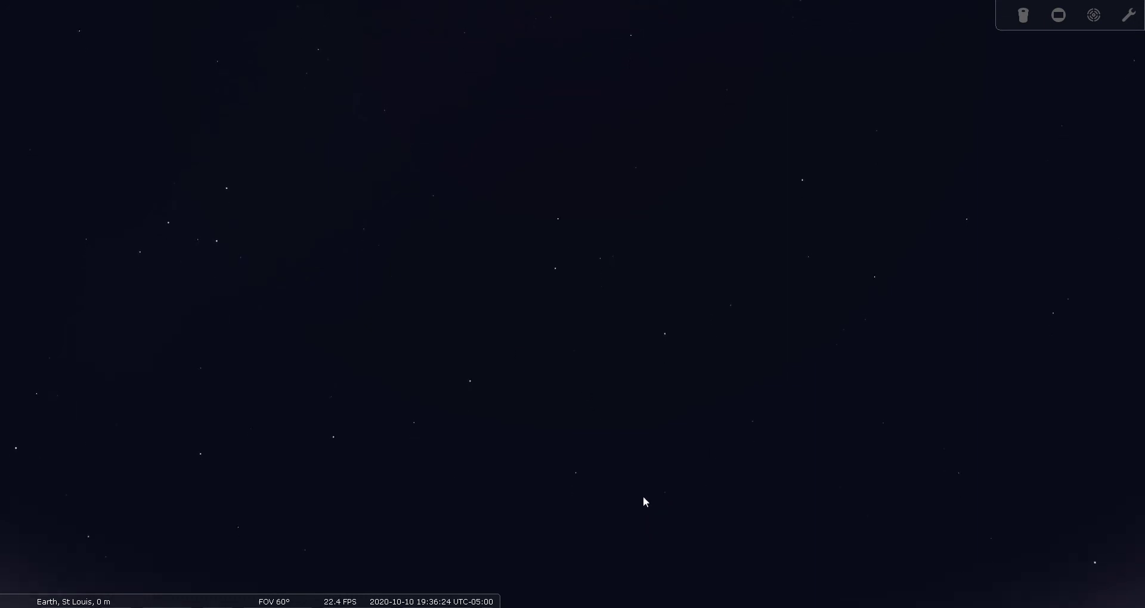
Show the constellation lines and constellation labels over the sky around Pegasus and Cassiopeia
{"action": "left_click_drag", "start_coordinate": [644, 456], "coordinate": [615, 446]}
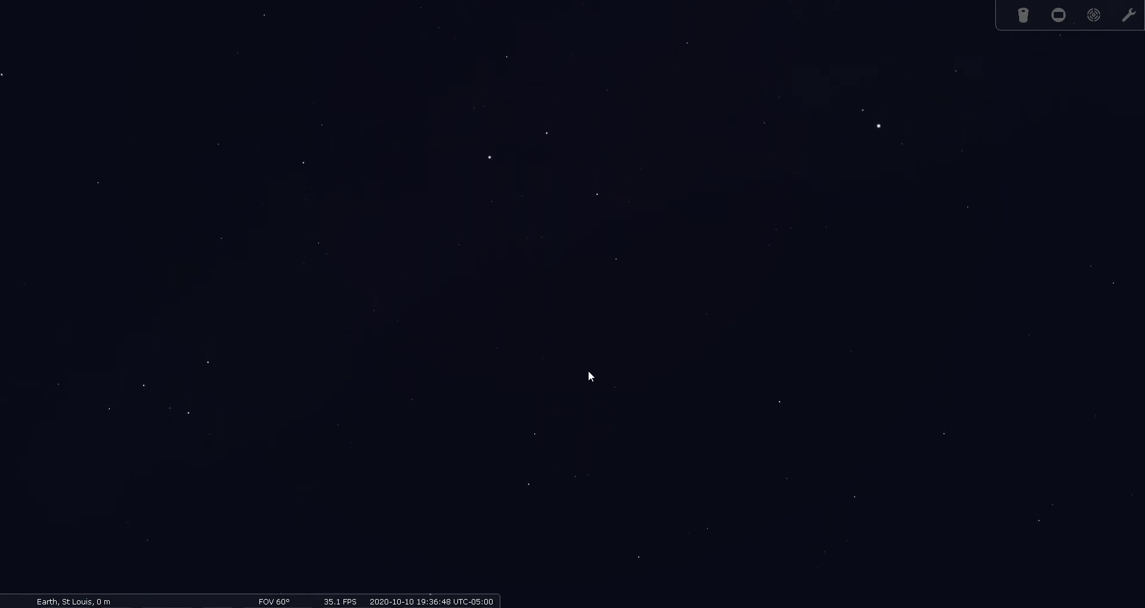
{"action": "key", "text": "Down"}
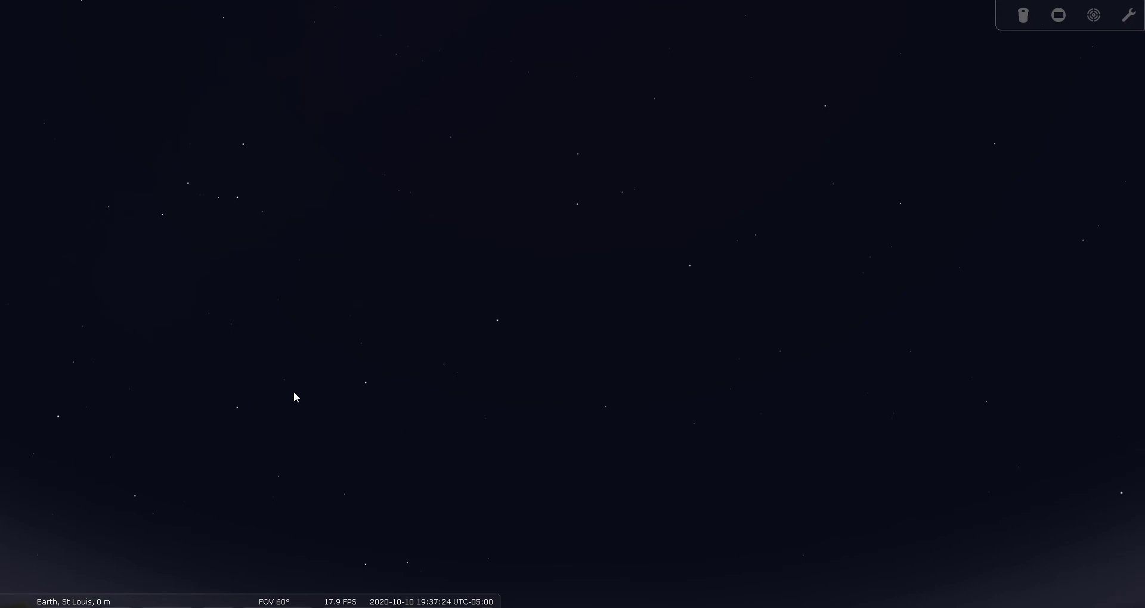
{"action": "left_click_drag", "start_coordinate": [294, 392], "coordinate": [265, 479]}
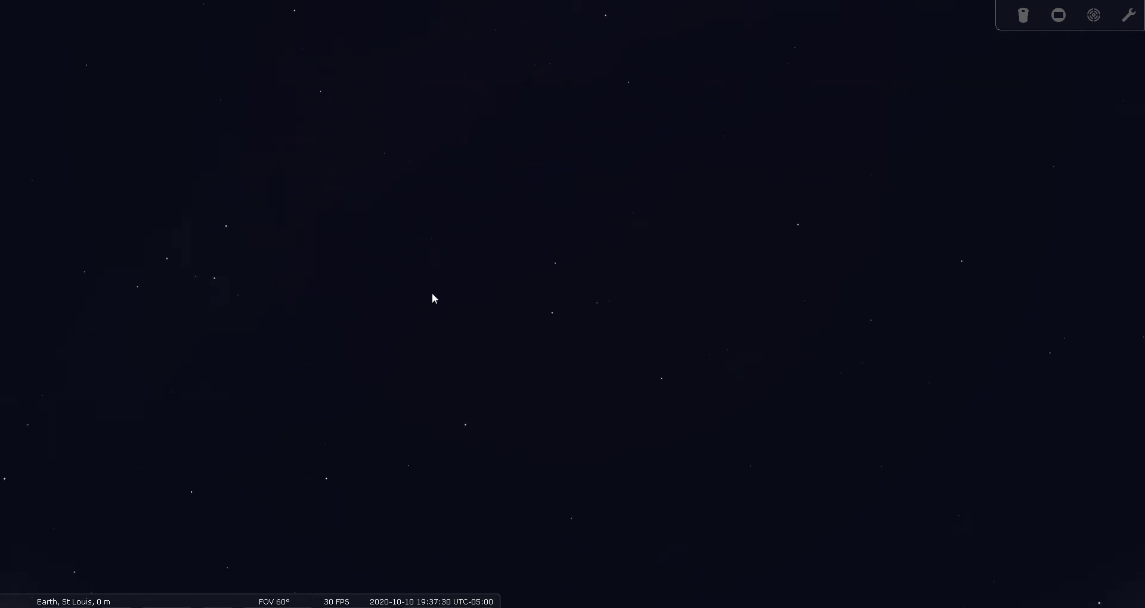
{"action": "key", "text": "Down"}
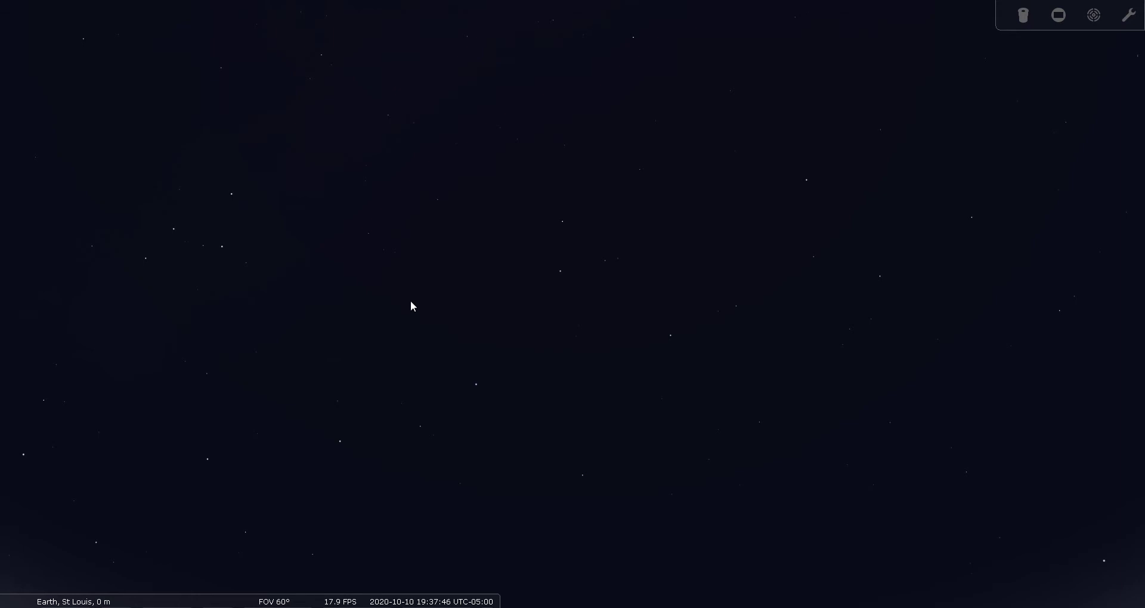
{"action": "key", "text": "c"}
{"action": "key", "text": "v"}
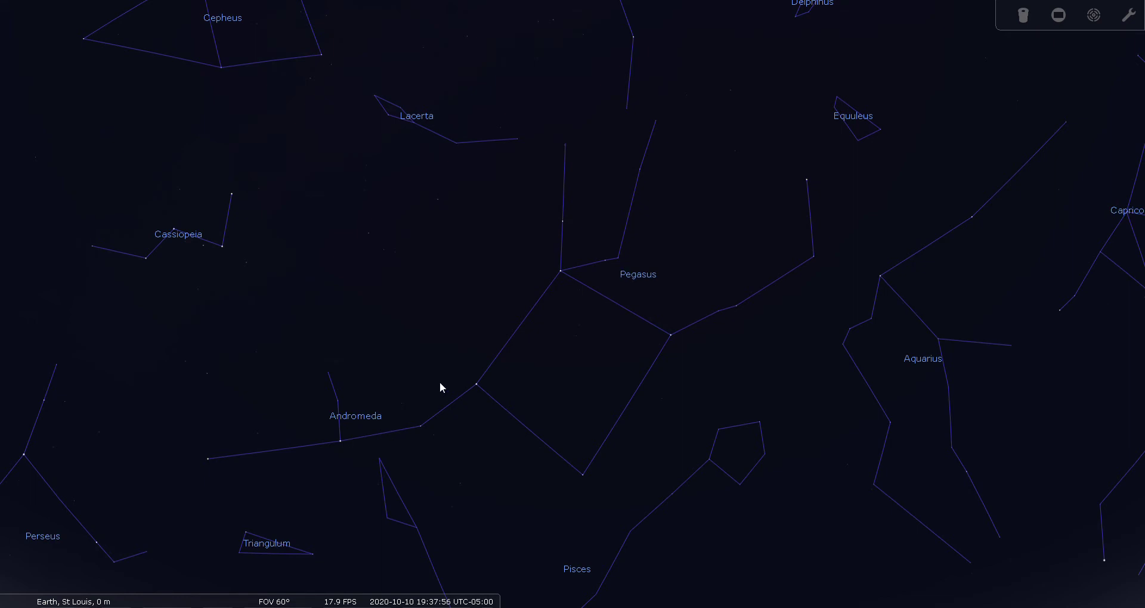
Replace the constellation lines with constellation boundaries, keeping the labels, and frame Lacerta between Cygnus, Cassiopeia and Pegasus
{"action": "left_click_drag", "start_coordinate": [441, 387], "coordinate": [422, 483]}
{"action": "left_click_drag", "start_coordinate": [455, 370], "coordinate": [439, 451]}
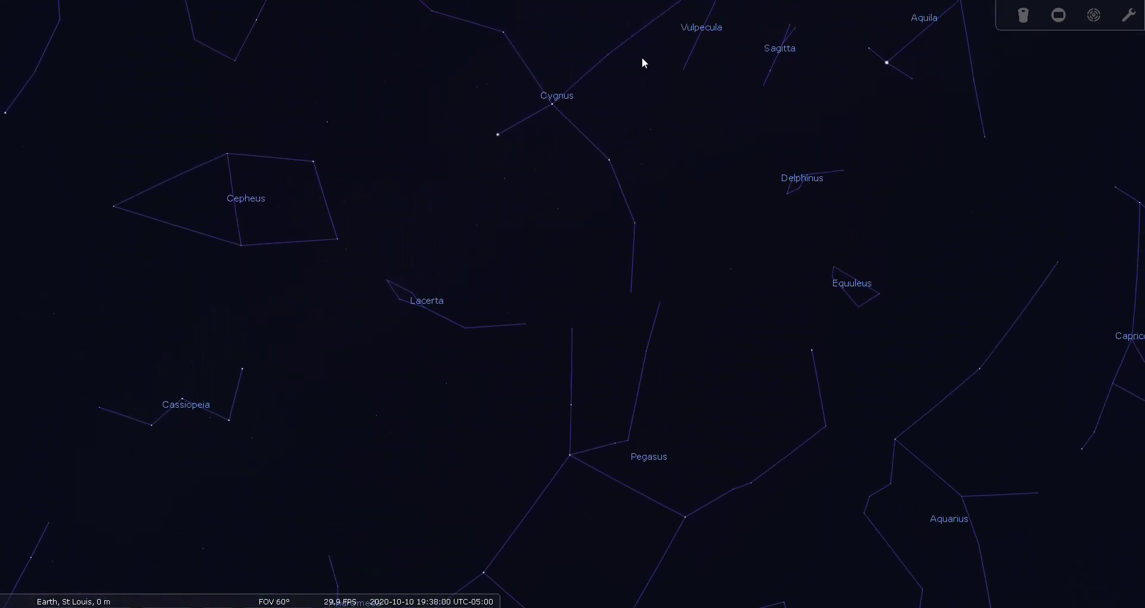
{"action": "mouse_move", "coordinate": [642, 62]}
{"action": "left_mouse_down"}
{"action": "mouse_move", "coordinate": [627, 102]}
{"action": "mouse_move", "coordinate": [656, 76]}
{"action": "left_mouse_up"}
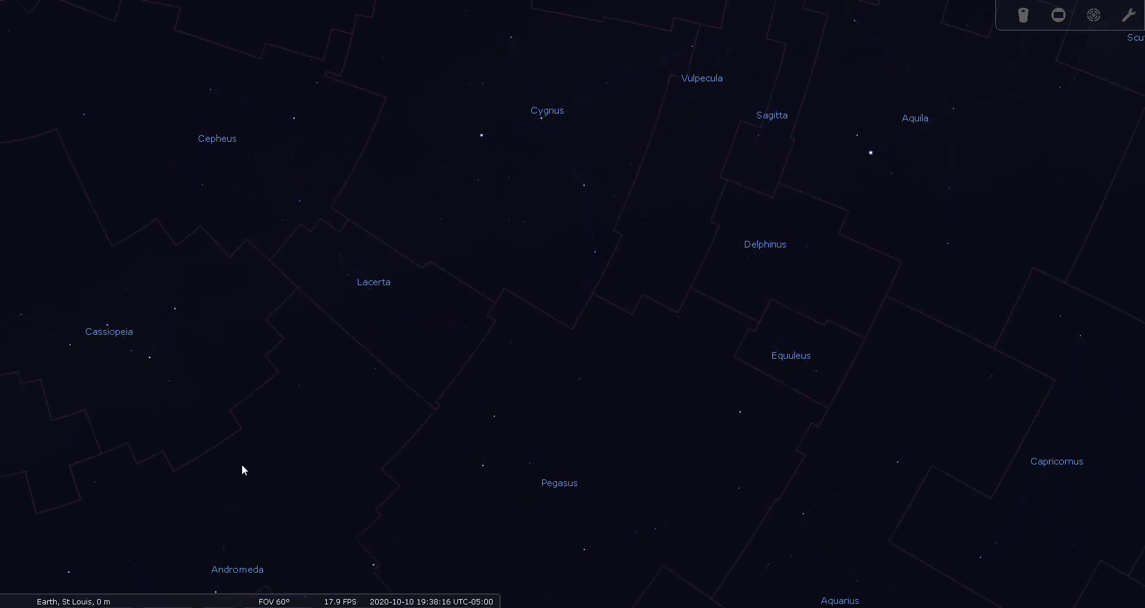
{"action": "left_click_drag", "start_coordinate": [440, 297], "coordinate": [432, 315]}
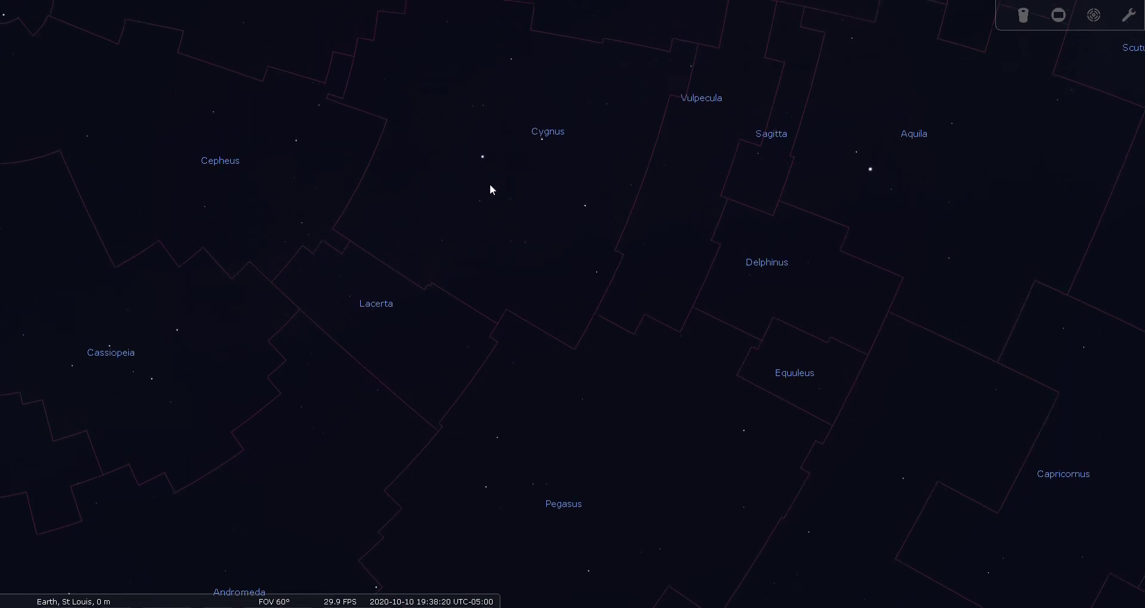
{"action": "left_click_drag", "start_coordinate": [491, 435], "coordinate": [492, 392]}
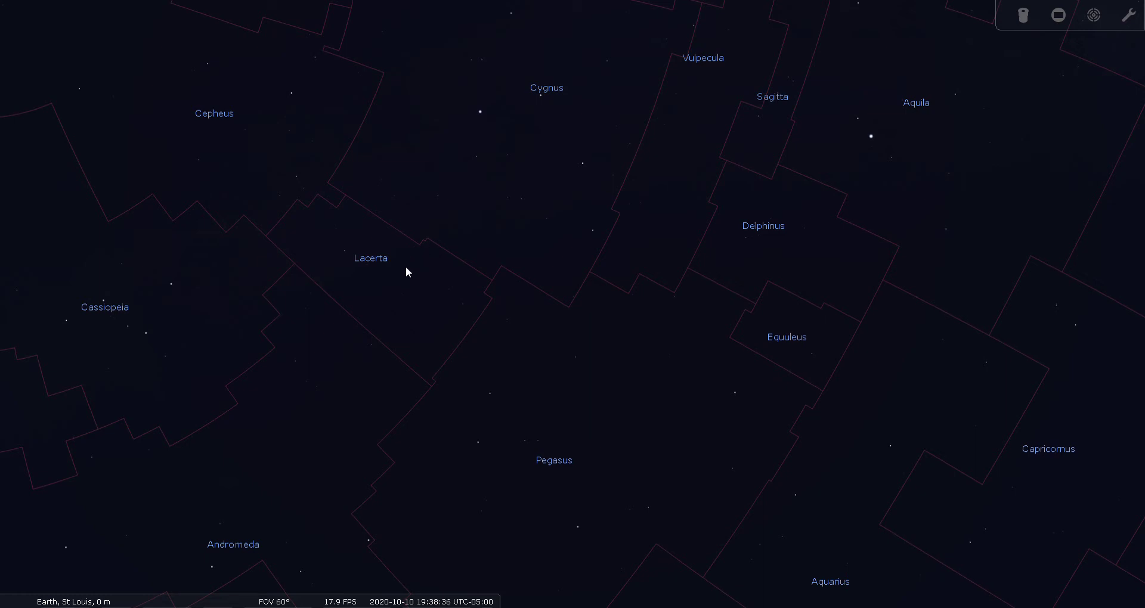
{"action": "left_click_drag", "start_coordinate": [412, 304], "coordinate": [400, 335]}
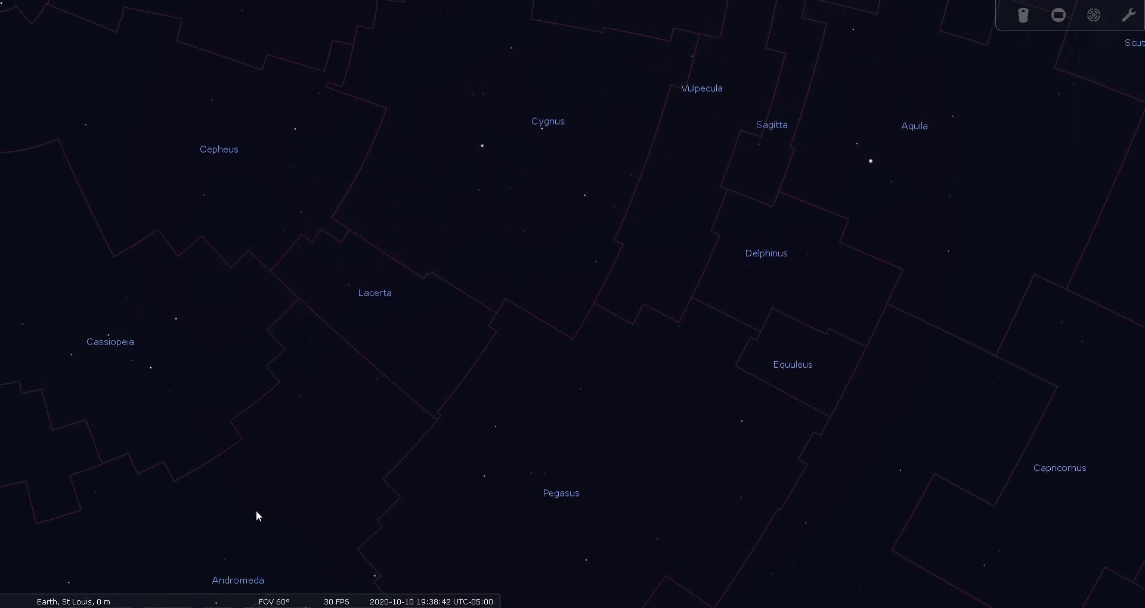
Replace the constellation boundaries with the constellation art and overlay the labelled constellation lines on it
{"action": "key", "text": "b"}
{"action": "mouse_move", "coordinate": [170, 593]}
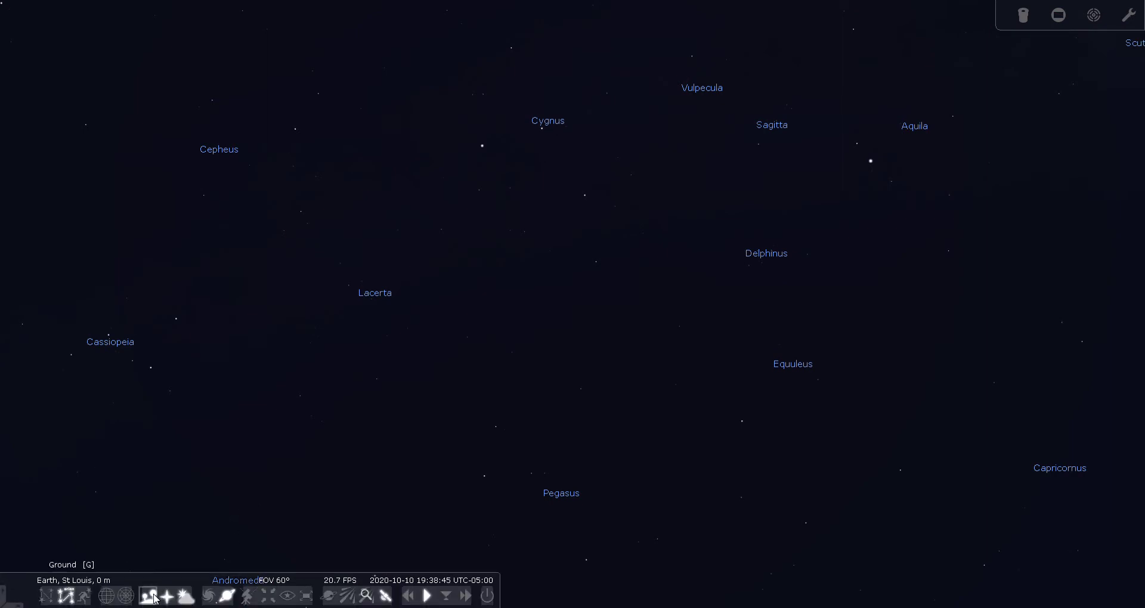
{"action": "left_click", "coordinate": [85, 595]}
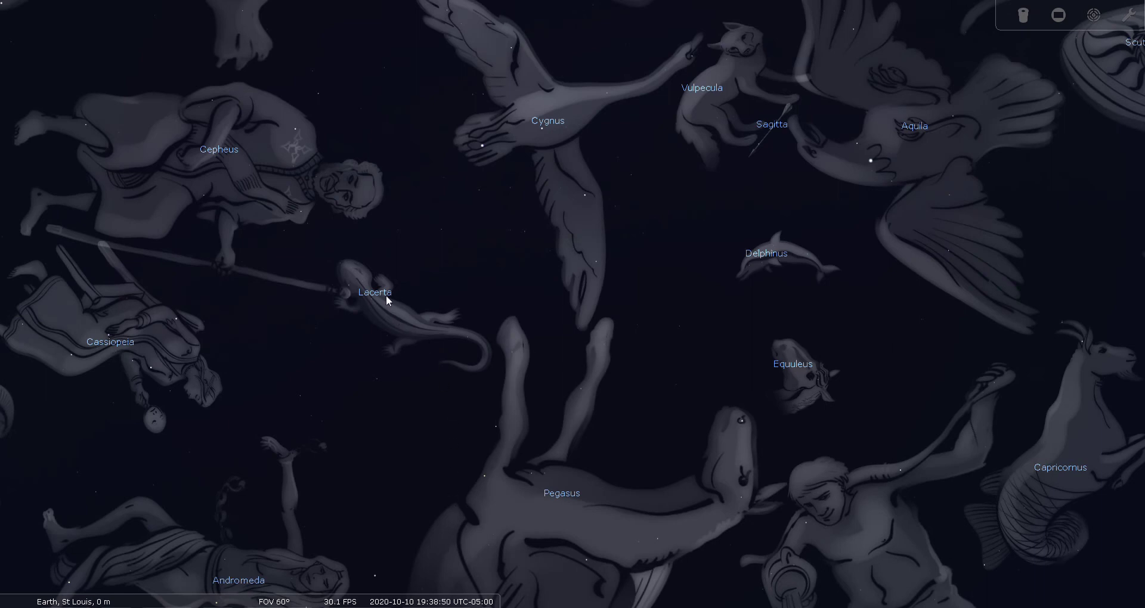
{"action": "mouse_move", "coordinate": [87, 602]}
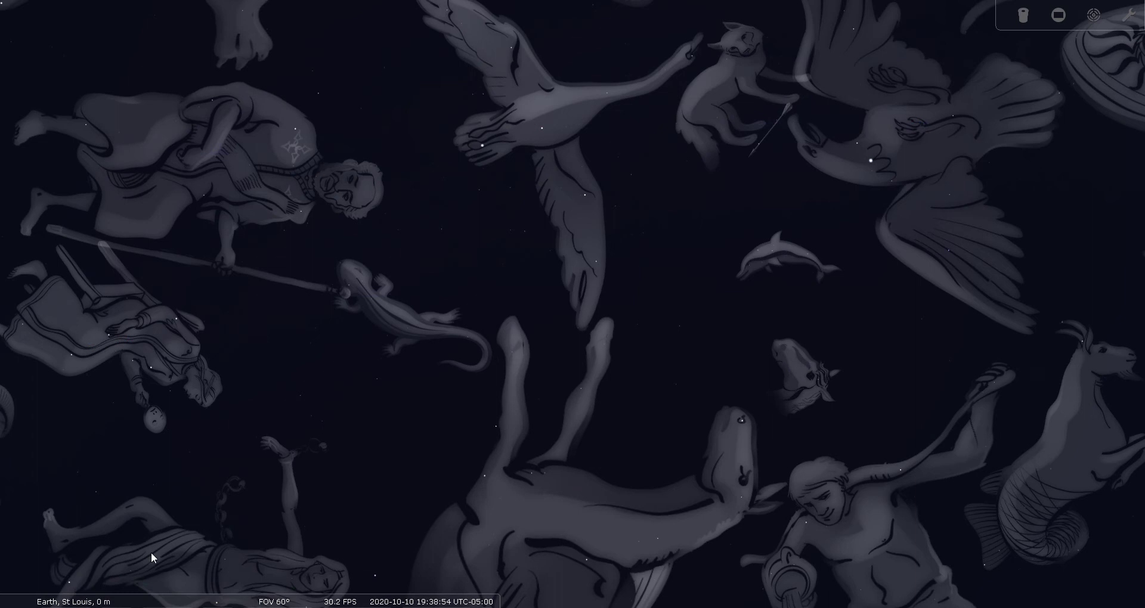
{"action": "key", "text": "c"}
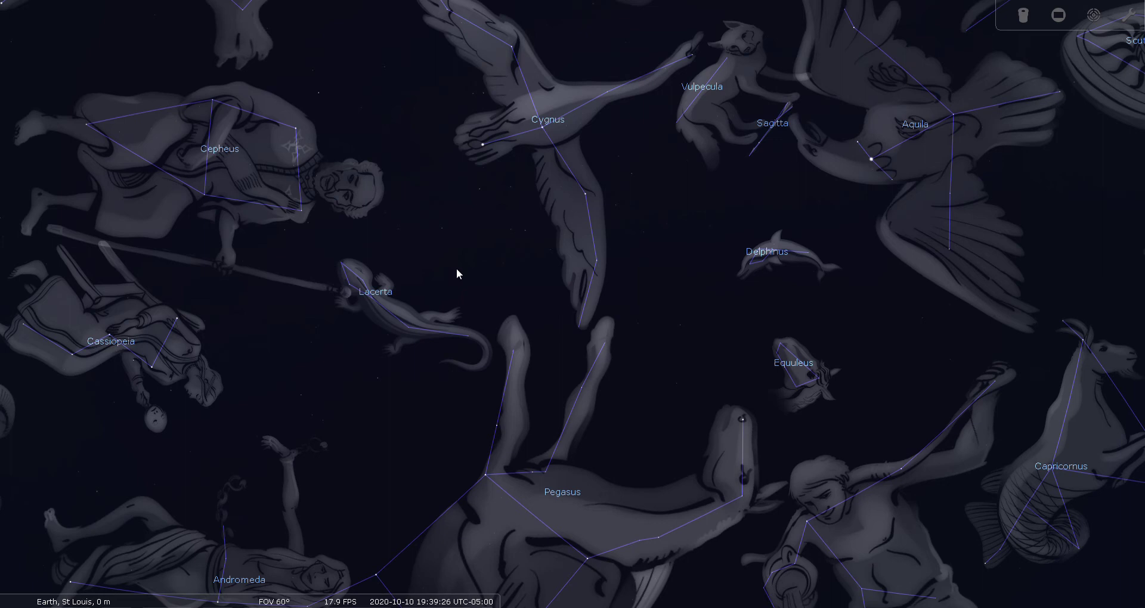
Hide the constellation art and lines, and show the constellation boundaries with their labels instead
{"action": "mouse_move", "coordinate": [149, 583]}
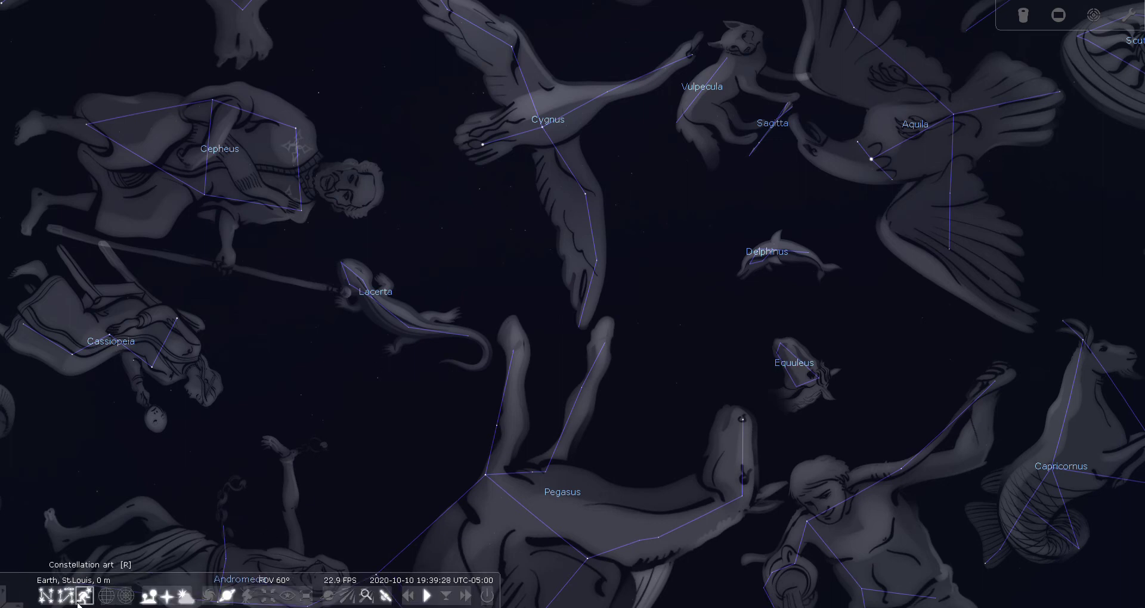
{"action": "left_click", "coordinate": [79, 601]}
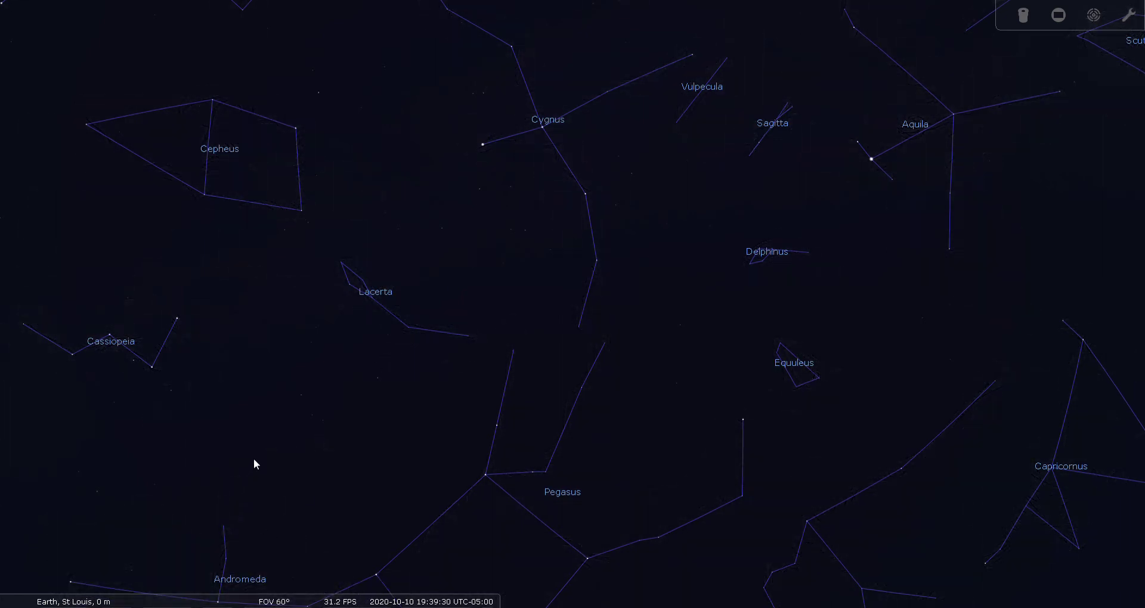
{"action": "key", "text": "b"}
{"action": "key", "text": "v"}
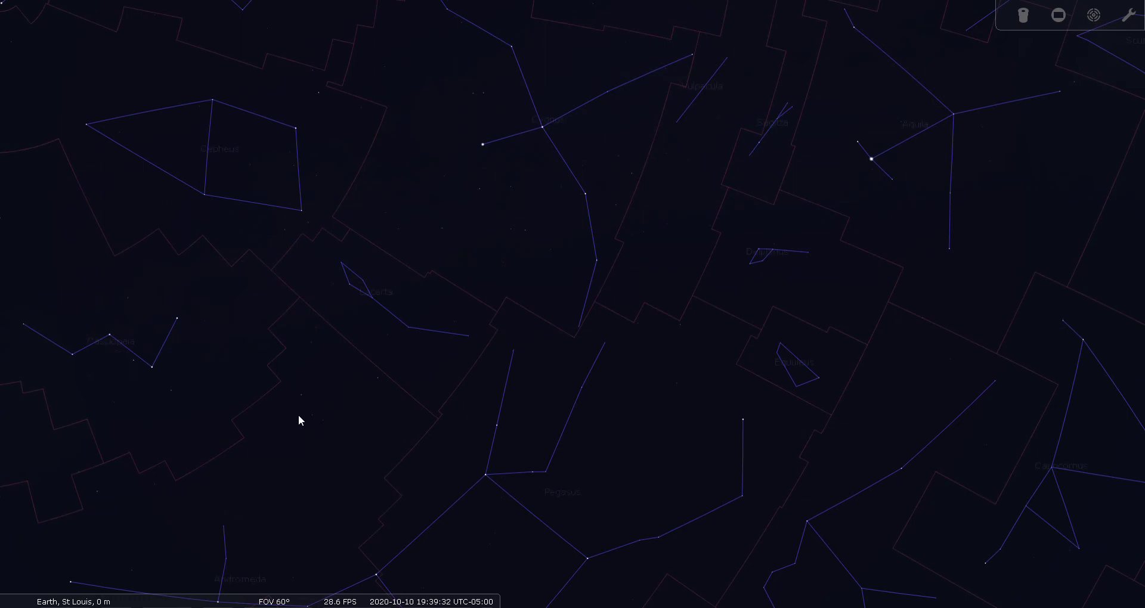
{"action": "key", "text": "c"}
{"action": "key", "text": "v"}
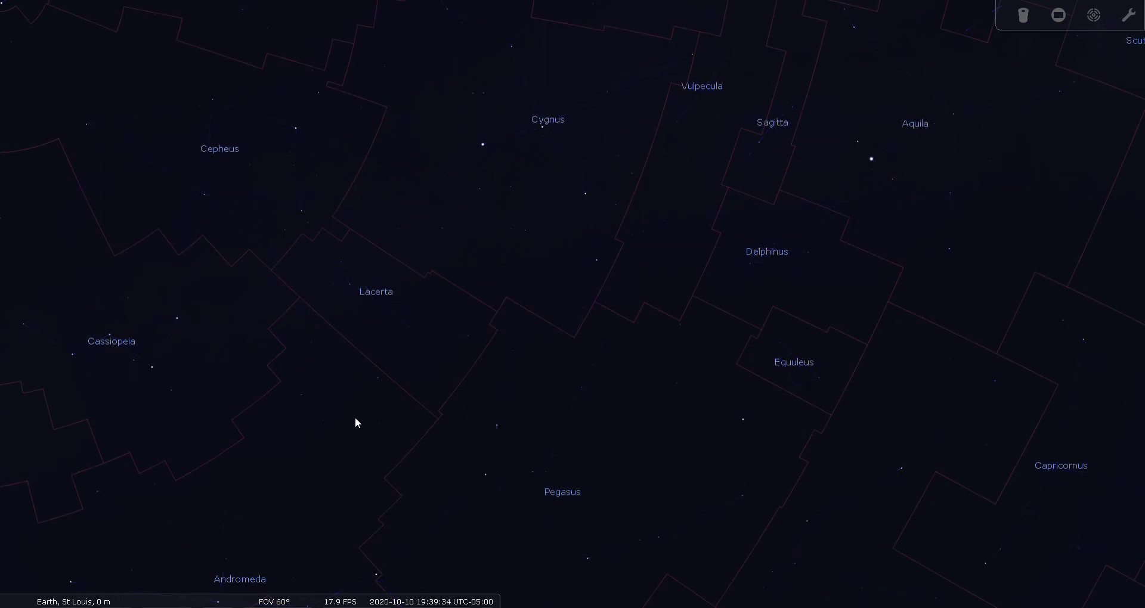
Inspect Lacerta's stars 1 Lac, 6 Lac, 11 Lac, Alpha Lac and Beta Lac one by one and clear the selection
{"action": "left_click_drag", "start_coordinate": [356, 418], "coordinate": [378, 408]}
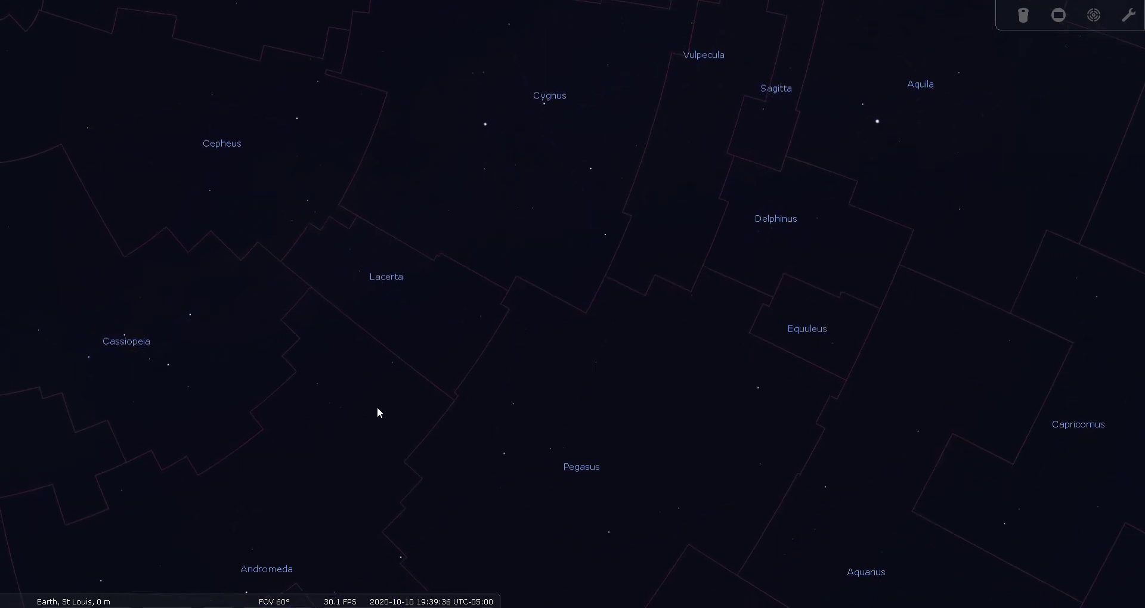
{"action": "left_click_drag", "start_coordinate": [426, 347], "coordinate": [522, 349]}
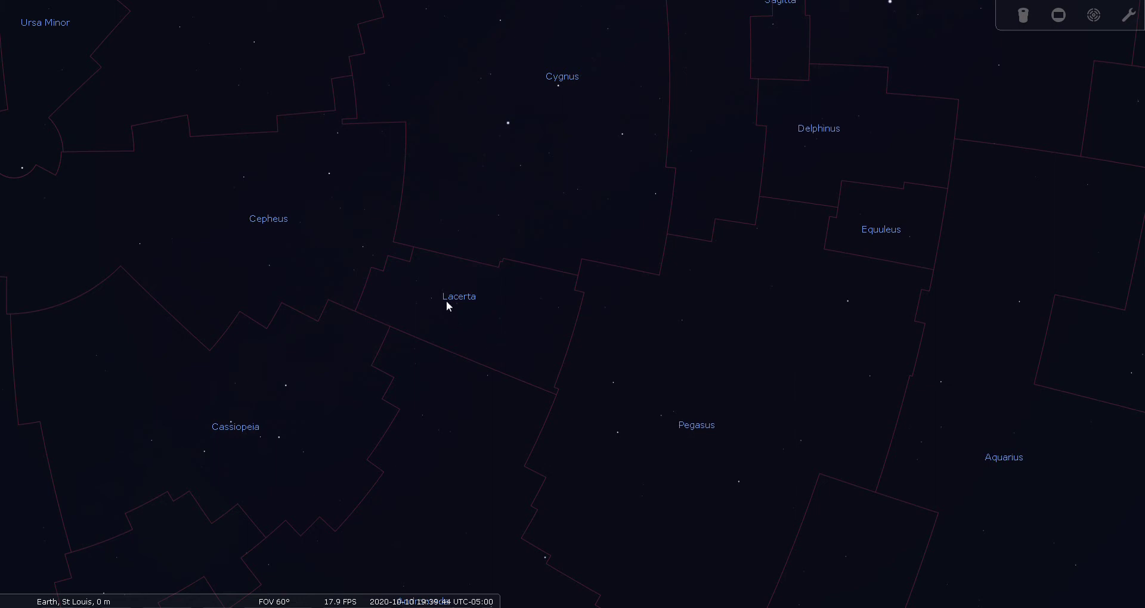
{"action": "left_click", "coordinate": [558, 307]}
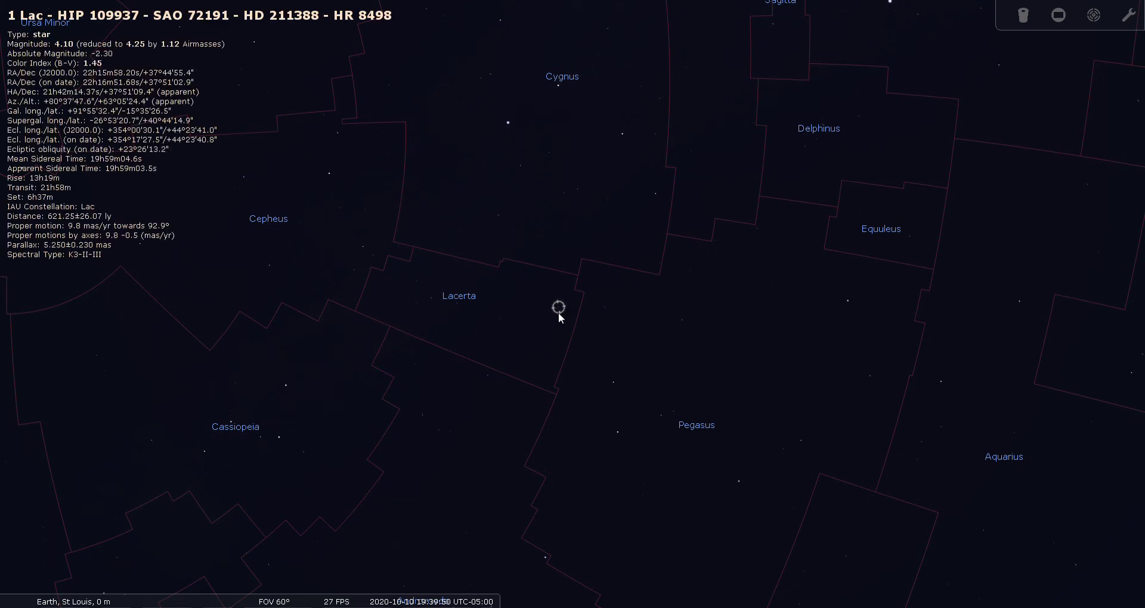
{"action": "left_click", "coordinate": [500, 319]}
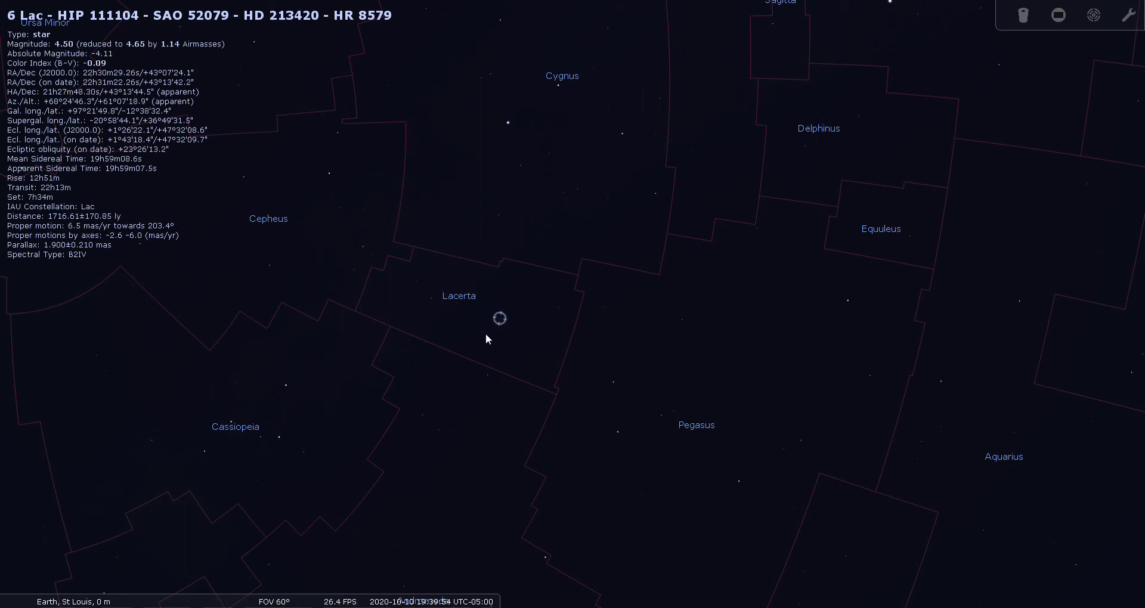
{"action": "left_click", "coordinate": [483, 333]}
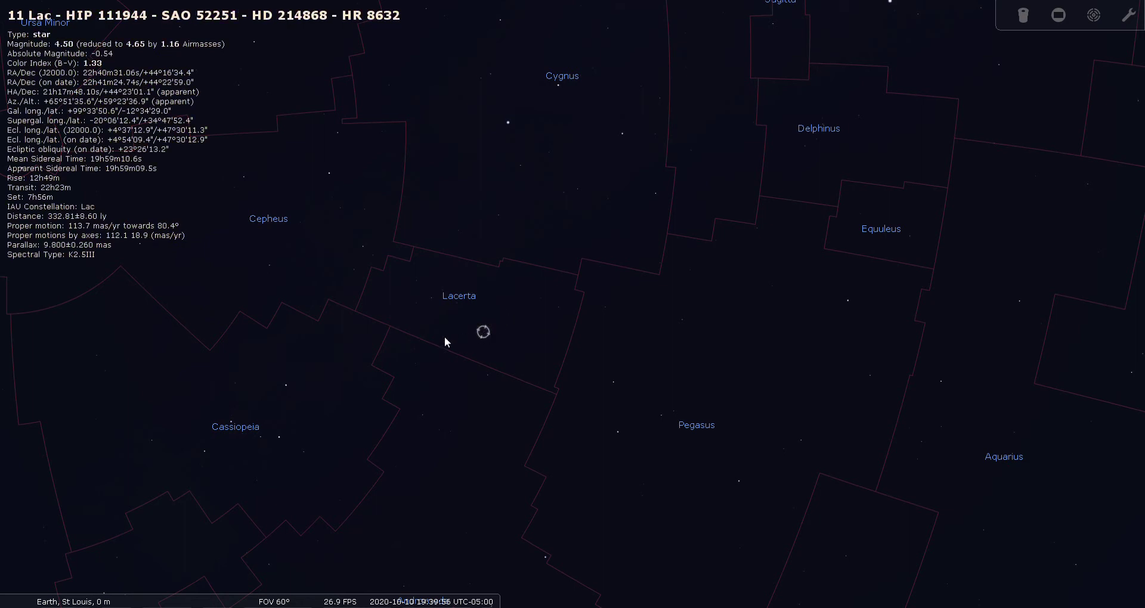
{"action": "left_click", "coordinate": [431, 298]}
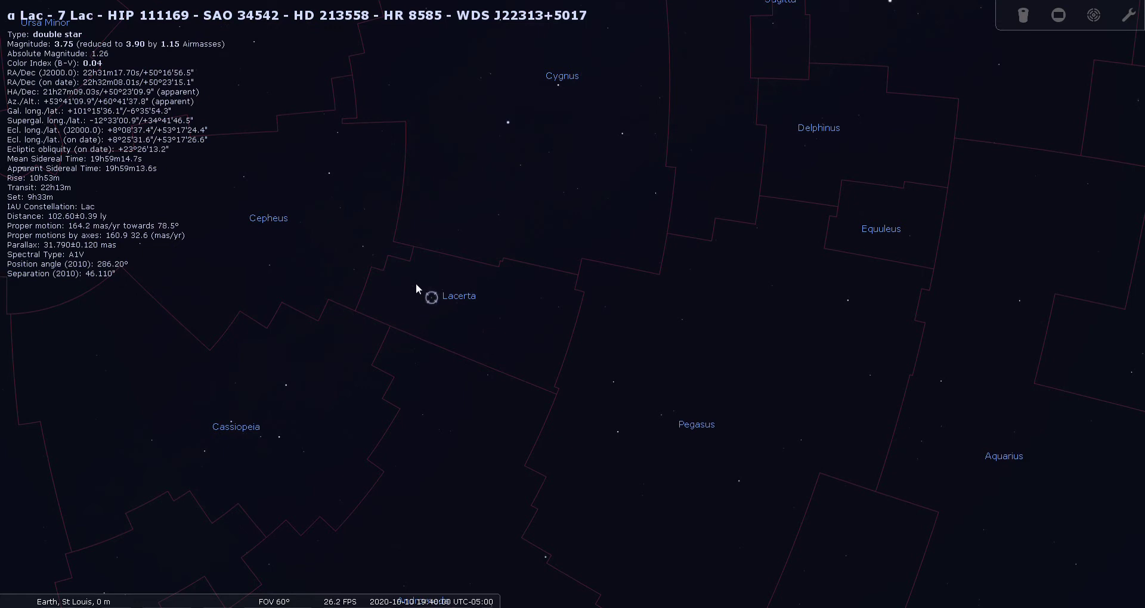
{"action": "left_click", "coordinate": [417, 280]}
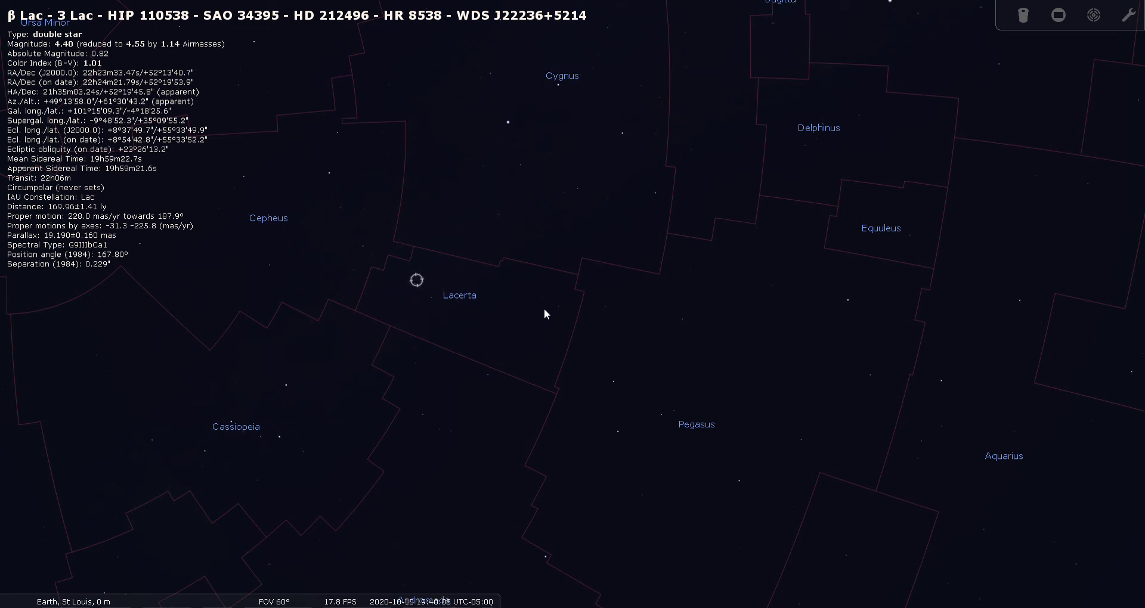
{"action": "right_click", "coordinate": [520, 329]}
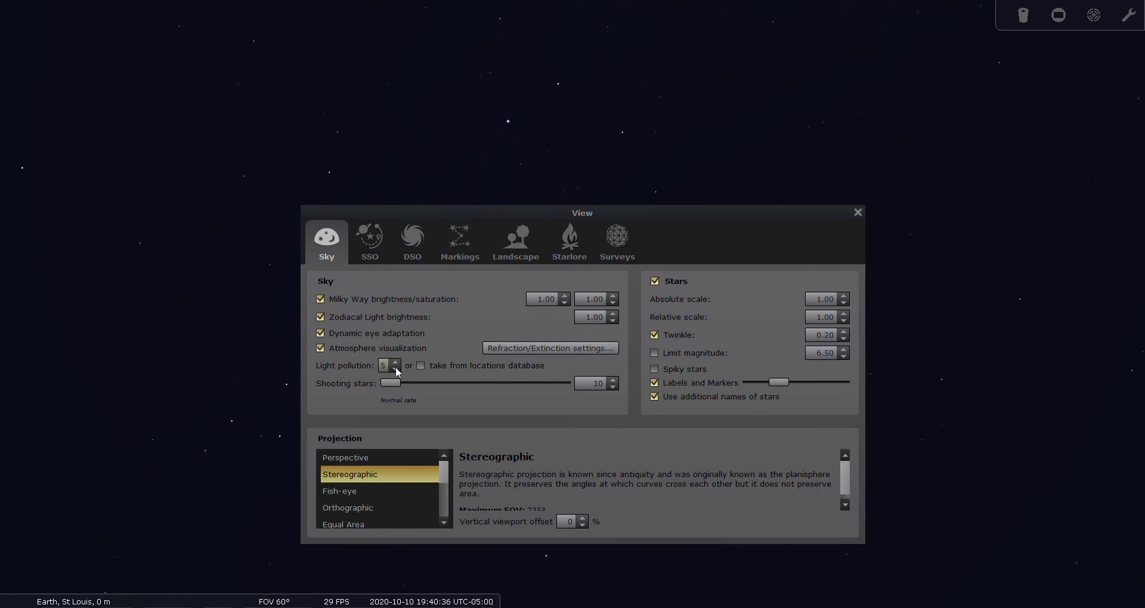
Lower the sky's light pollution level in the view settings and reframe the darker sky below Deneb
{"action": "left_click", "coordinate": [856, 212]}
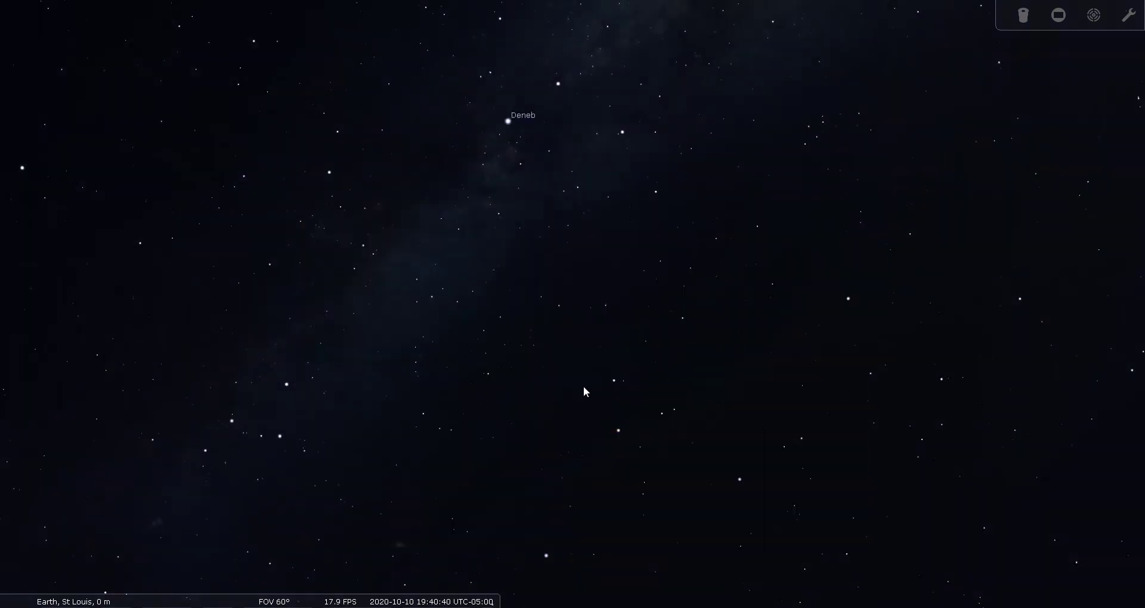
{"action": "left_click_drag", "start_coordinate": [591, 392], "coordinate": [592, 348]}
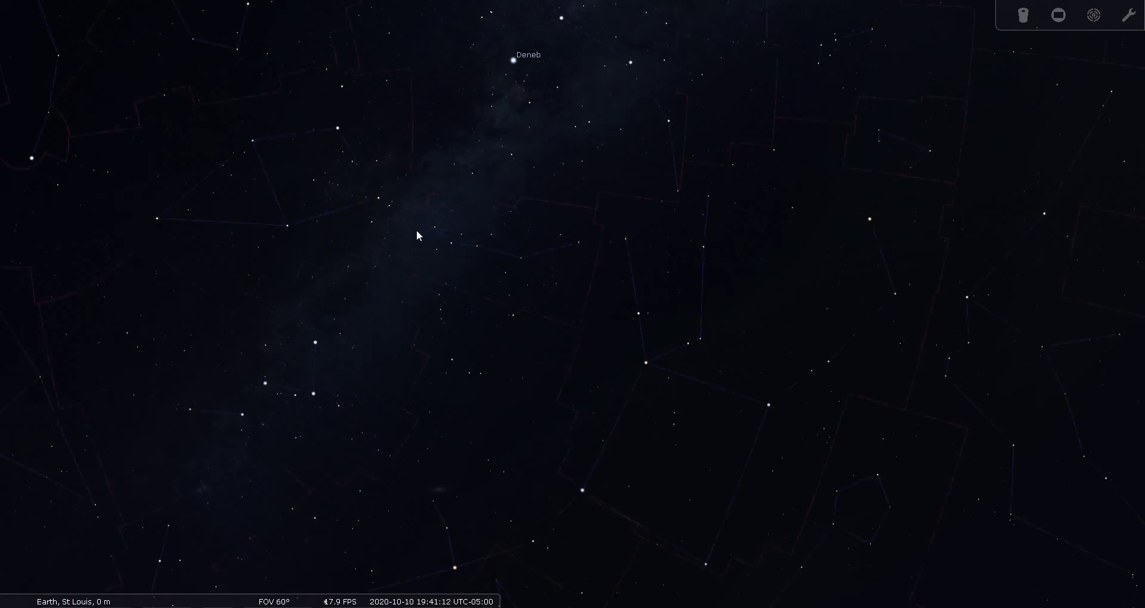
Check Lacerta's labelled boundaries against the dark sky, and hide the constellation boundaries and labels again
{"action": "key", "text": "v"}
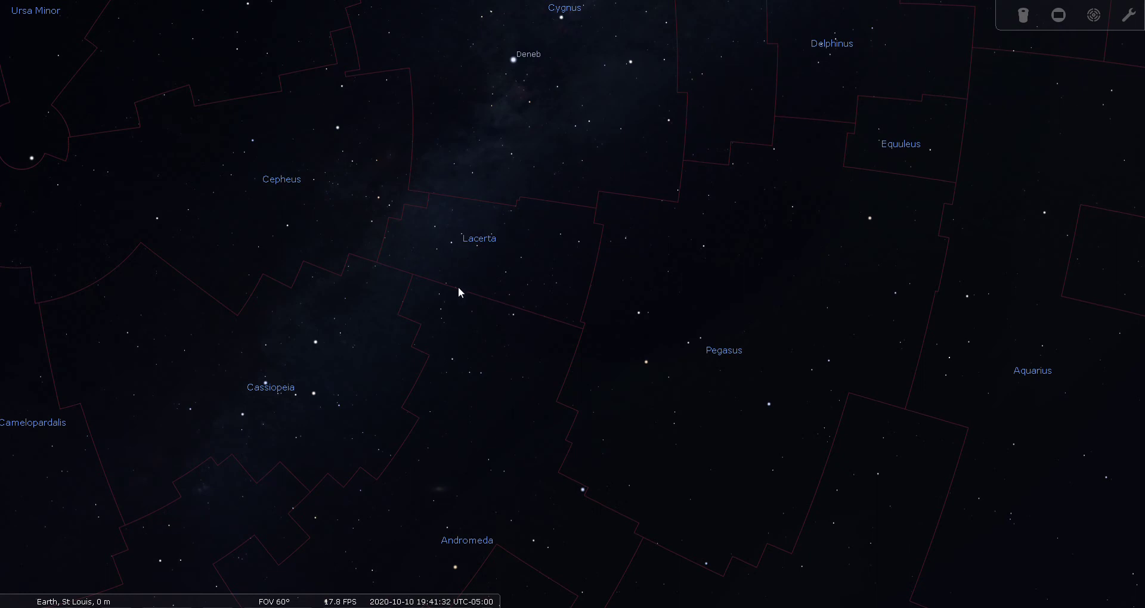
{"action": "key", "text": "b"}
{"action": "key", "text": "v"}
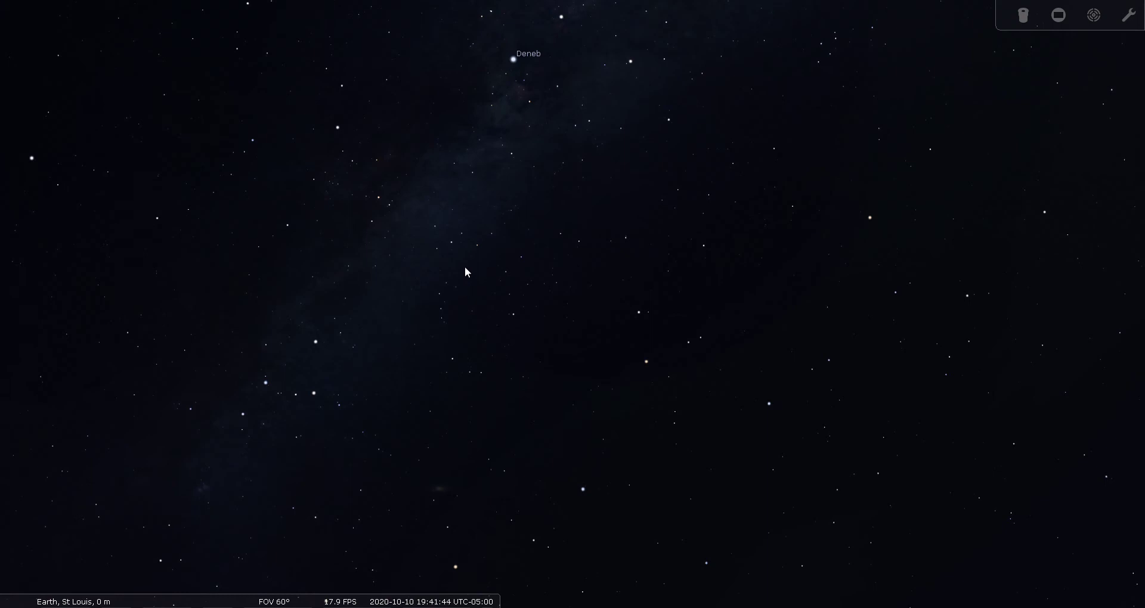
Search for the object BL Lac and centre the sky view on it
{"action": "mouse_move", "coordinate": [7, 395]}
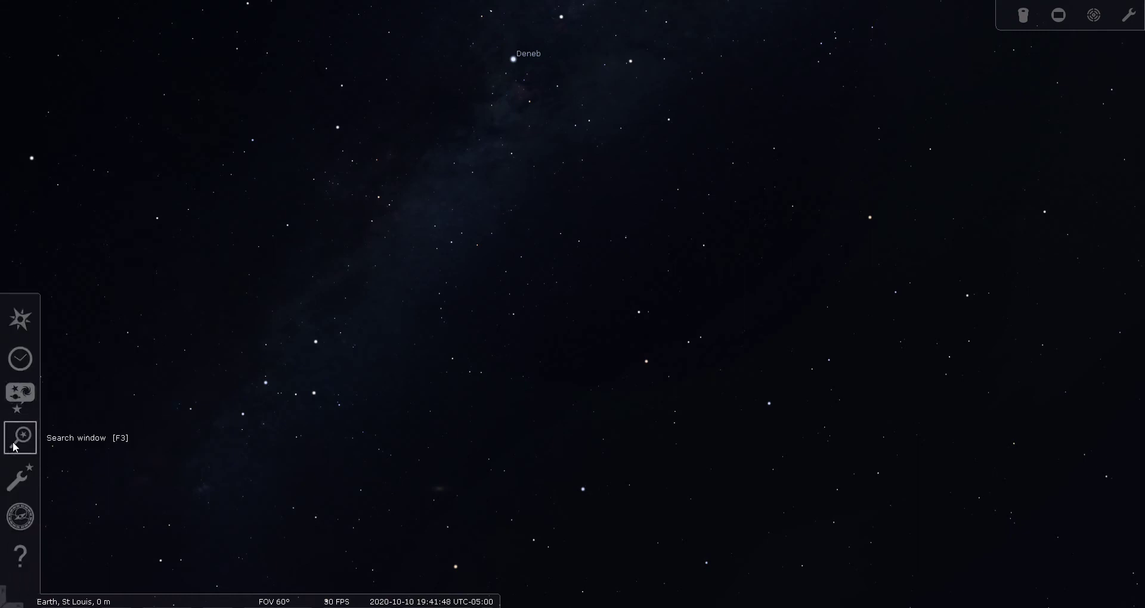
{"action": "key", "text": "F3"}
{"action": "type", "text": "a"}
{"action": "key", "text": "BackSpace"}
{"action": "type", "text": "BL Lac"}
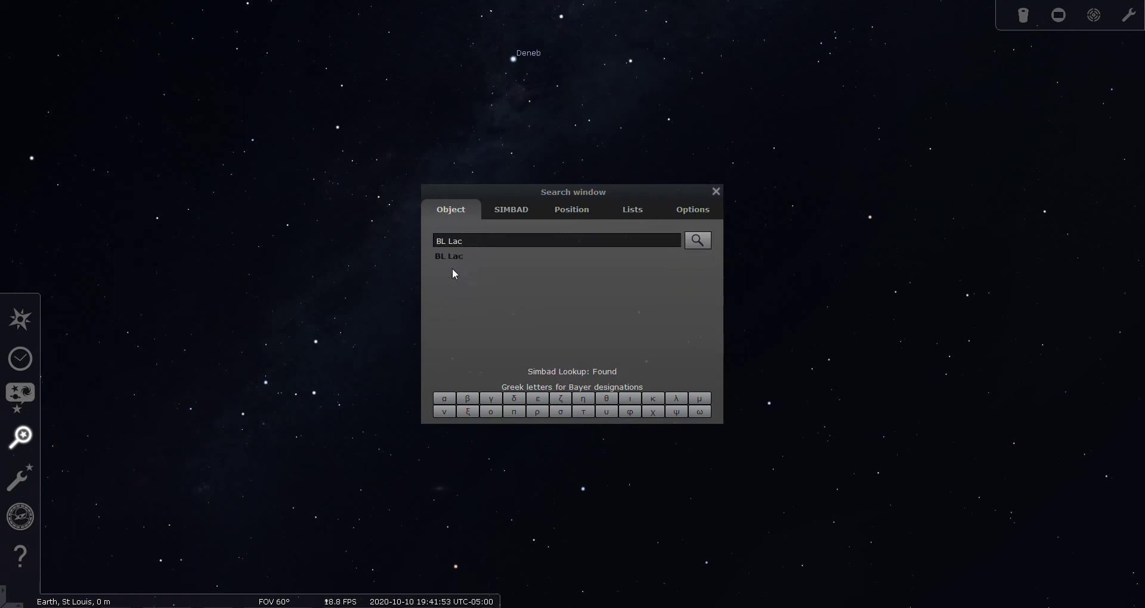
{"action": "left_click", "coordinate": [695, 242]}
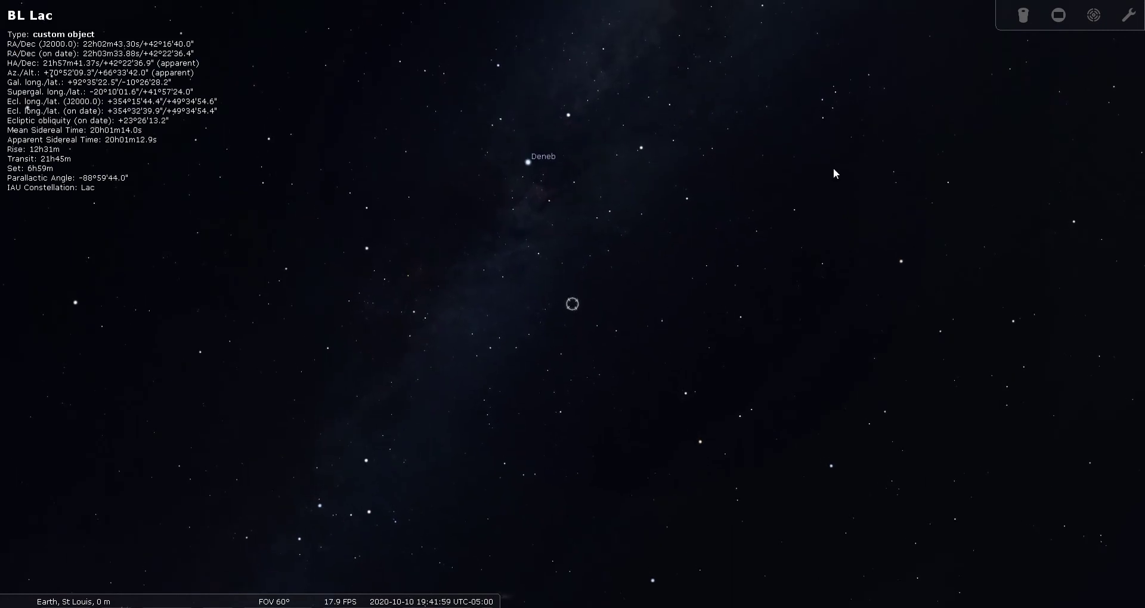
Turn on the Telrad circles around BL Lac and zoom in to a field of view of about 4.85°
{"action": "left_click", "coordinate": [1095, 17]}
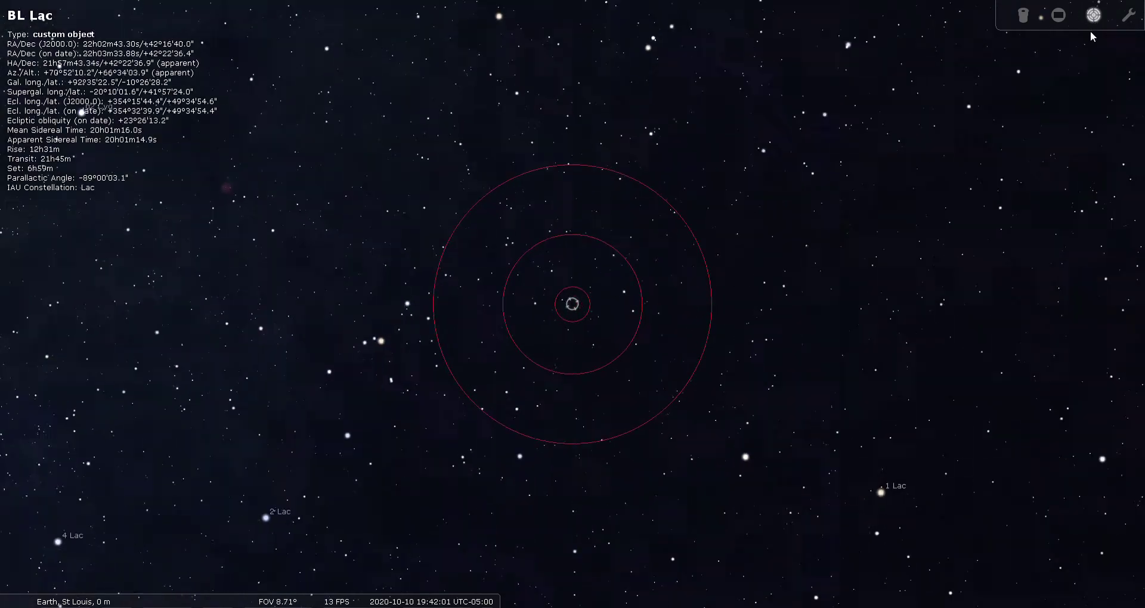
{"action": "scroll", "coordinate": [631, 402], "scroll_direction": "up", "scroll_amount": 3}
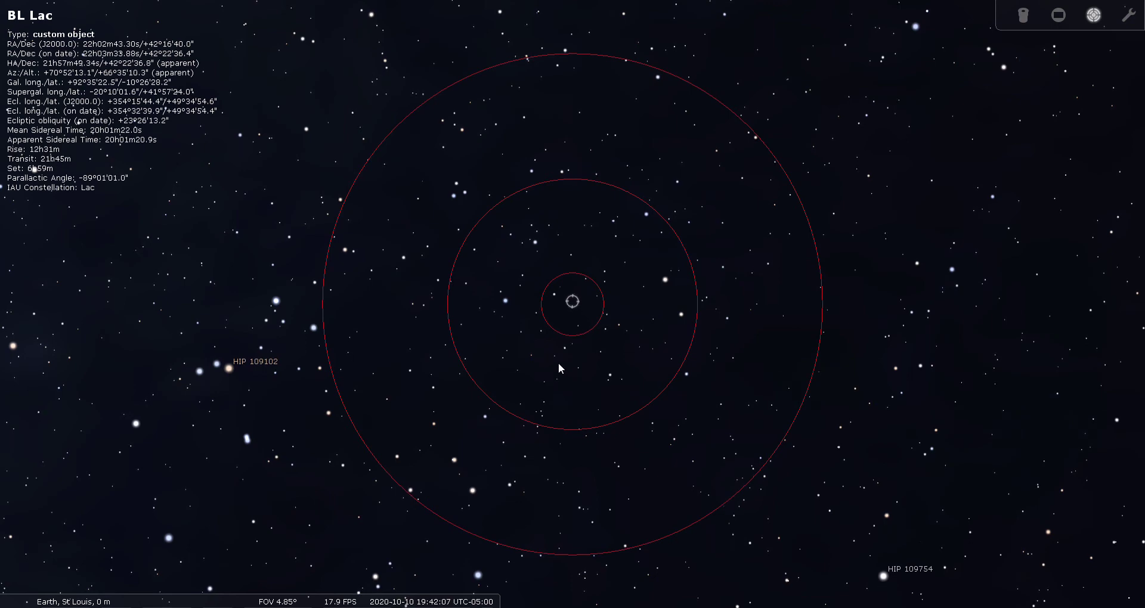
Inspect BL Lac through the simulated 13mm Nagler eyepiece and Celestron C8, and return to the Telrad circles
{"action": "scroll", "coordinate": [551, 358], "scroll_direction": "up", "scroll_amount": 3}
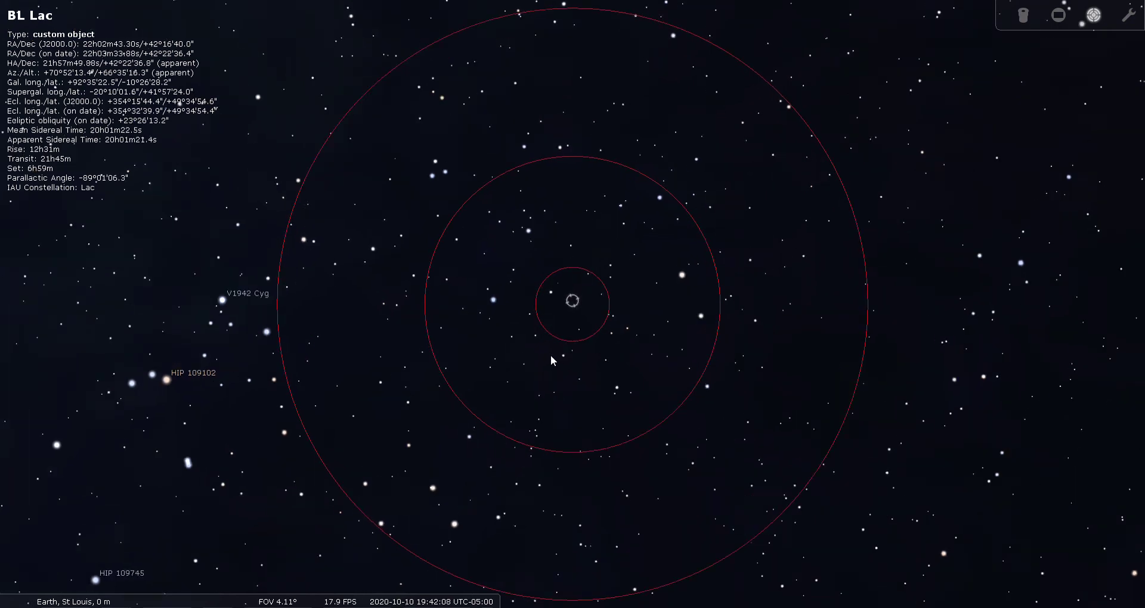
{"action": "left_click", "coordinate": [1023, 15]}
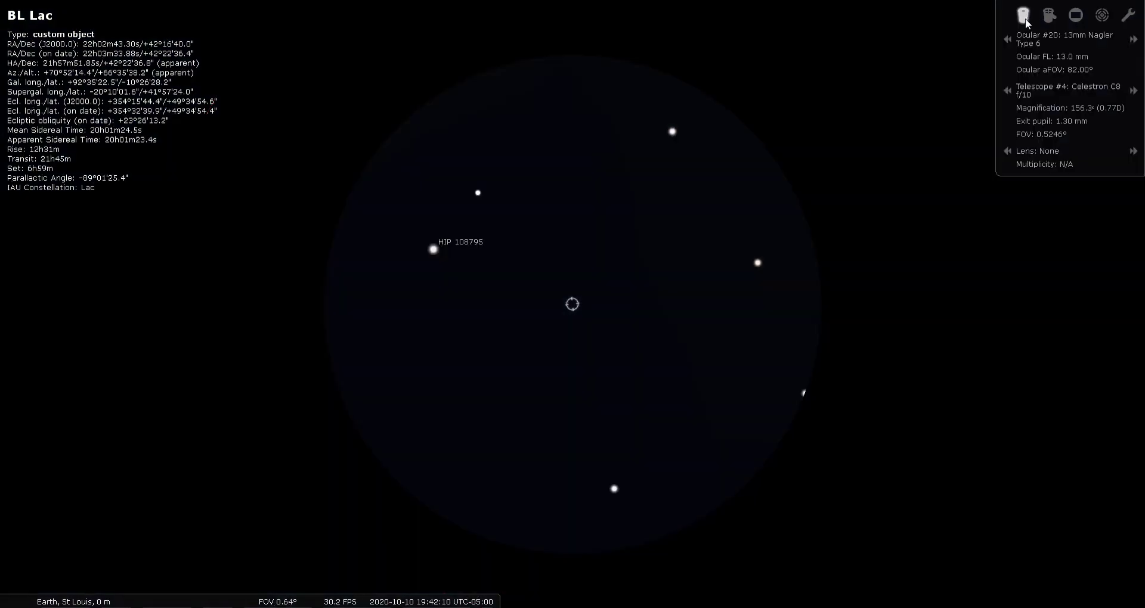
{"action": "left_click", "coordinate": [1109, 16]}
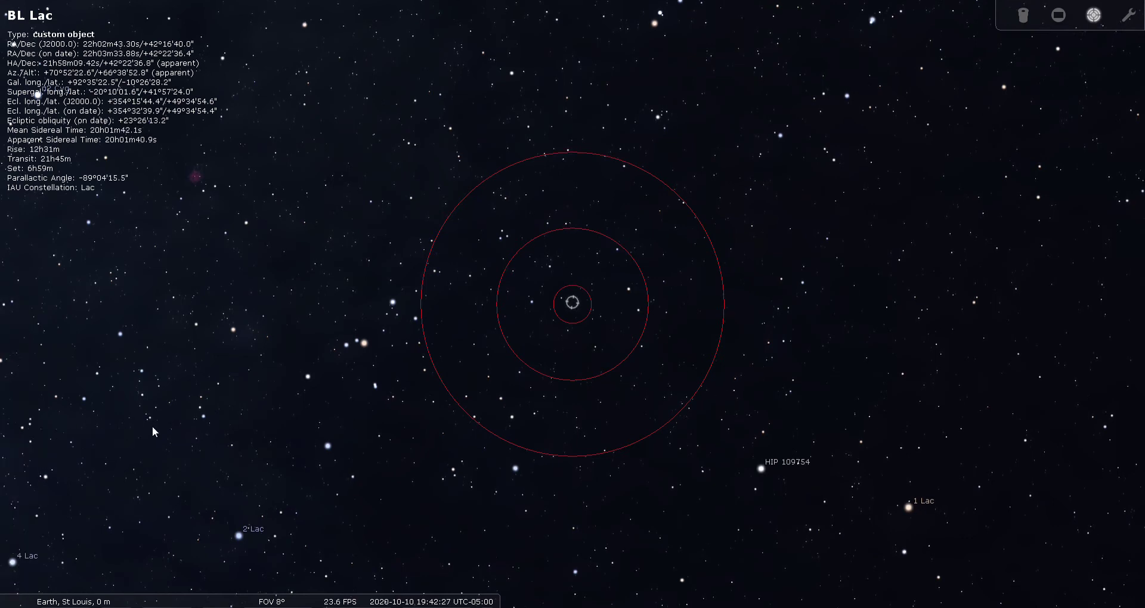
{"action": "mouse_move", "coordinate": [2, 420]}
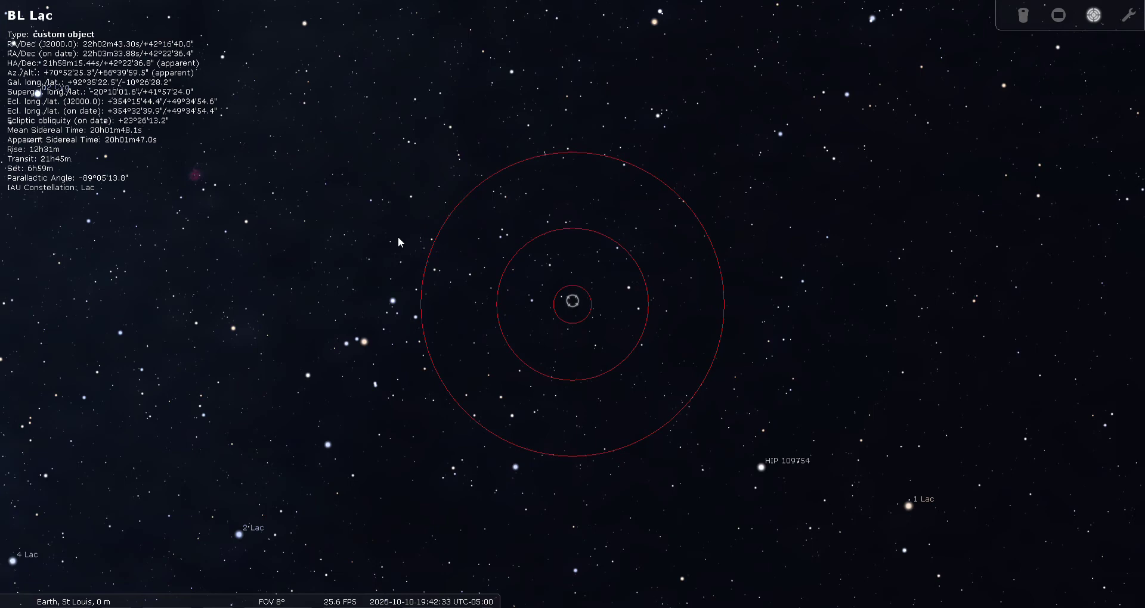
Widen the sky view to 60° and show constellation boundaries, constellation names and deep-sky objects without the constellation lines
{"action": "key", "text": "backslash"}
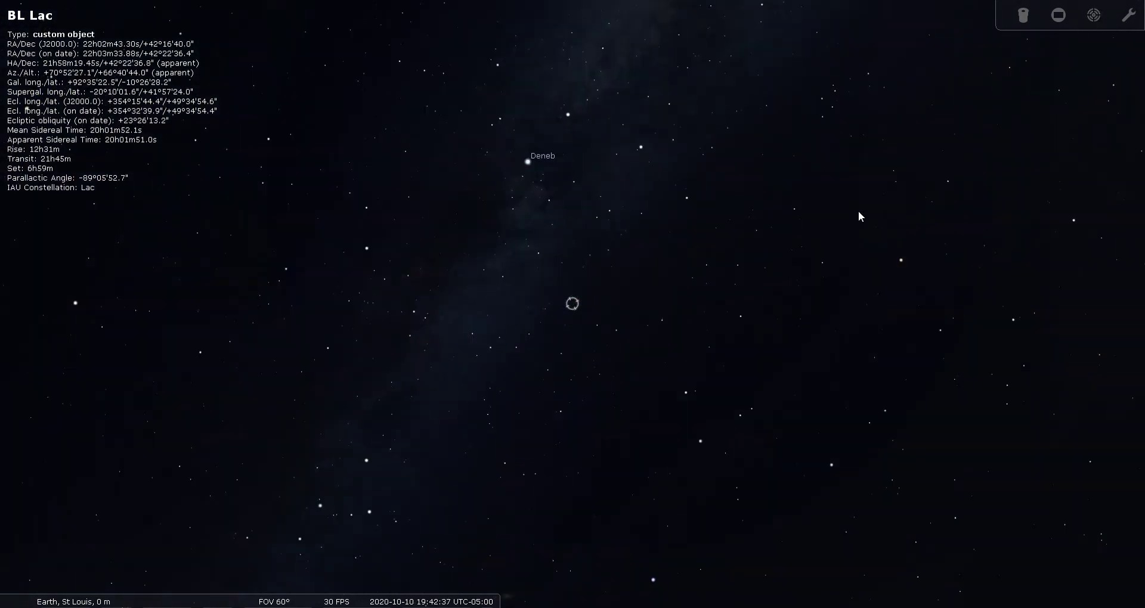
{"action": "key", "text": "c"}
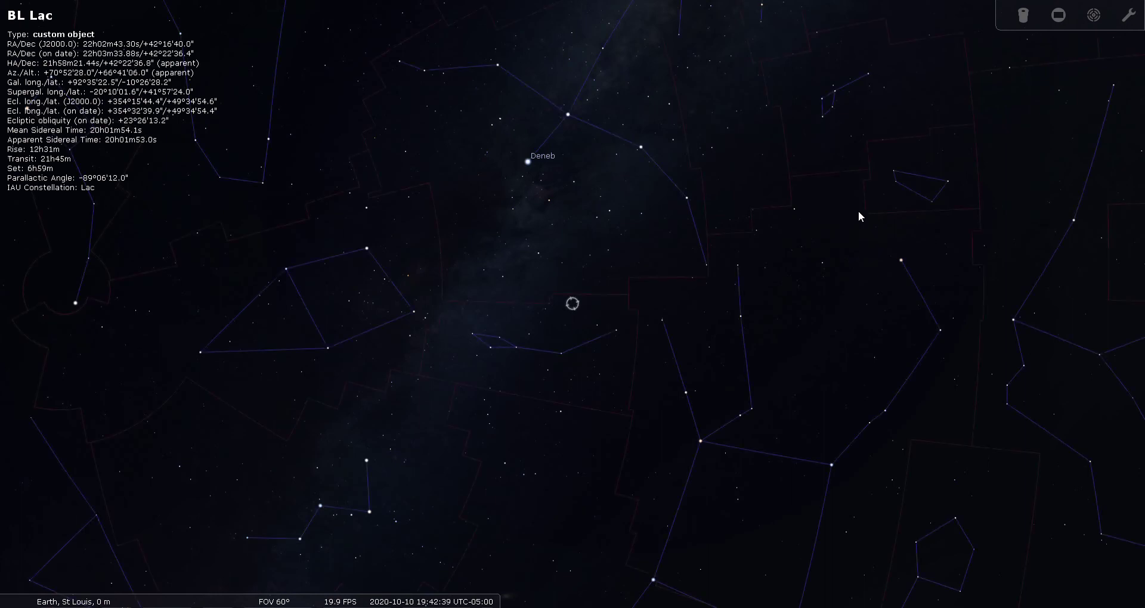
{"action": "key", "text": "v"}
{"action": "key", "text": "c"}
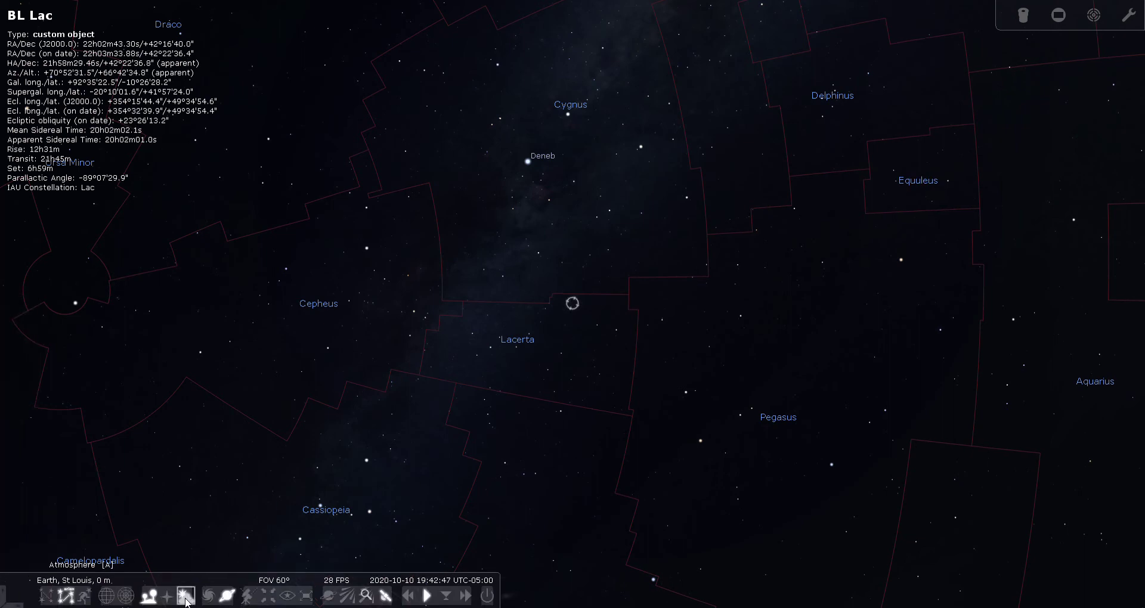
{"action": "left_click", "coordinate": [208, 596]}
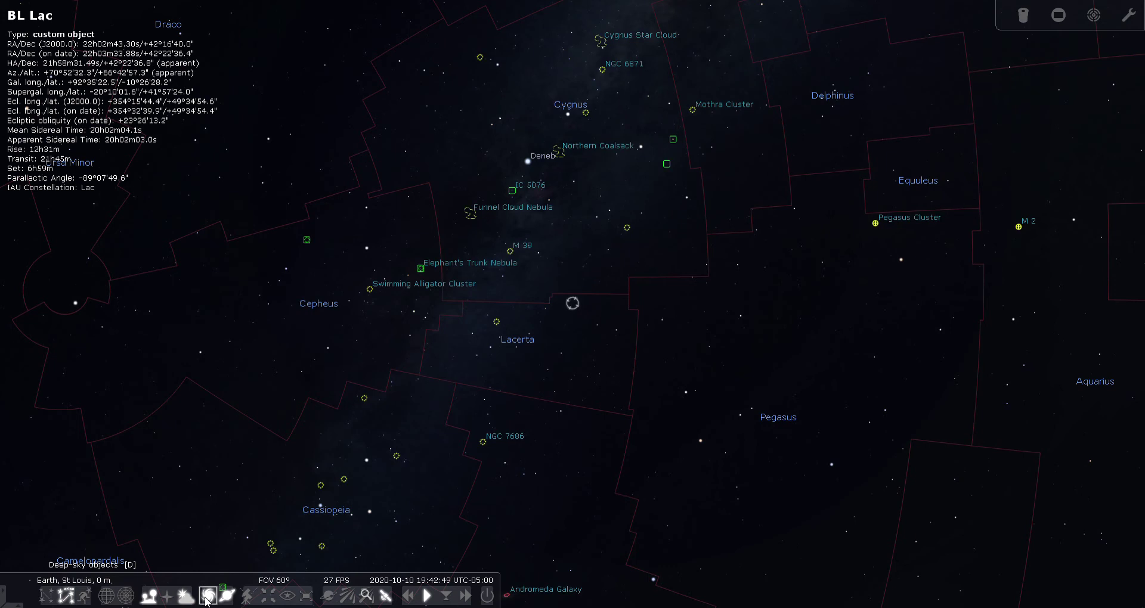
Select the open cluster NGC 7243 in Lacerta and frame it within the Telrad circles at a 5.73° field of view
{"action": "left_click", "coordinate": [496, 323]}
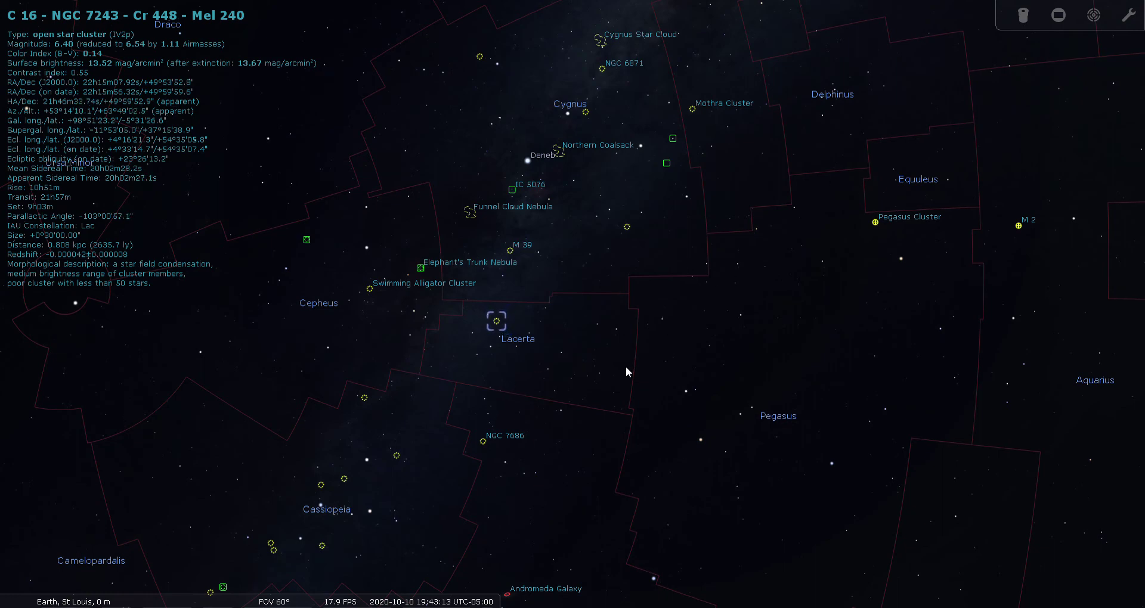
{"action": "left_click", "coordinate": [1092, 15]}
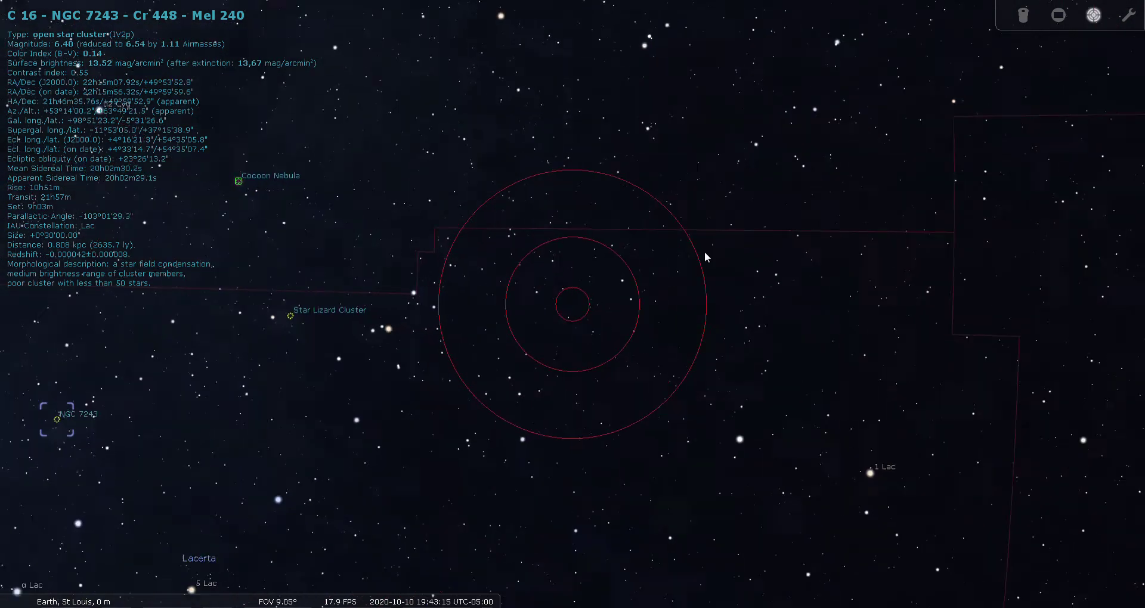
{"action": "left_click_drag", "start_coordinate": [225, 435], "coordinate": [763, 263]}
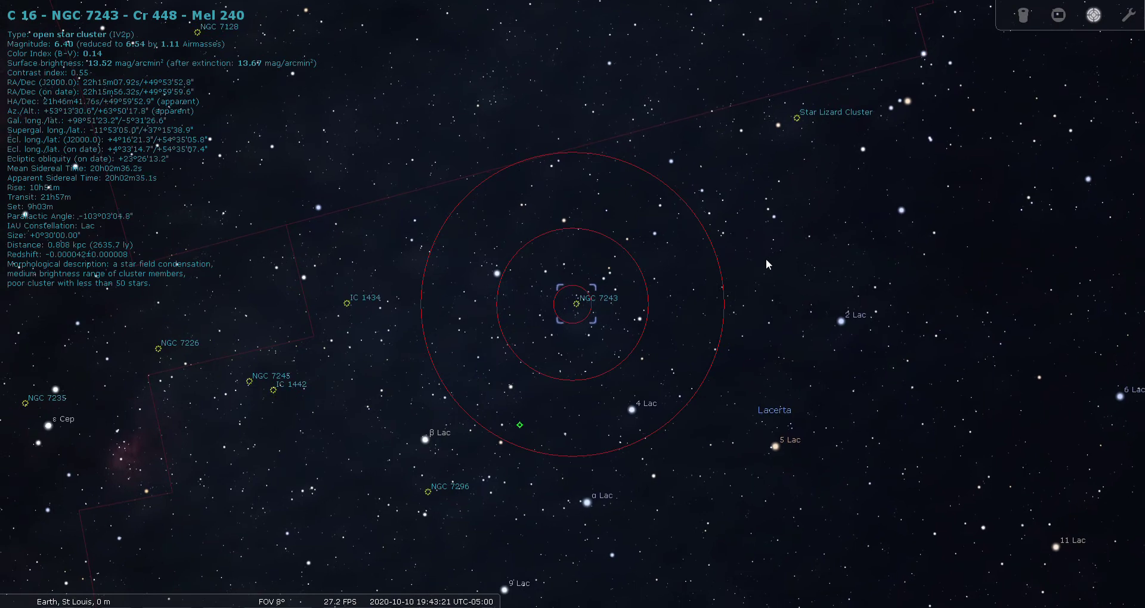
{"action": "scroll", "coordinate": [629, 316], "scroll_direction": "up", "scroll_amount": 2}
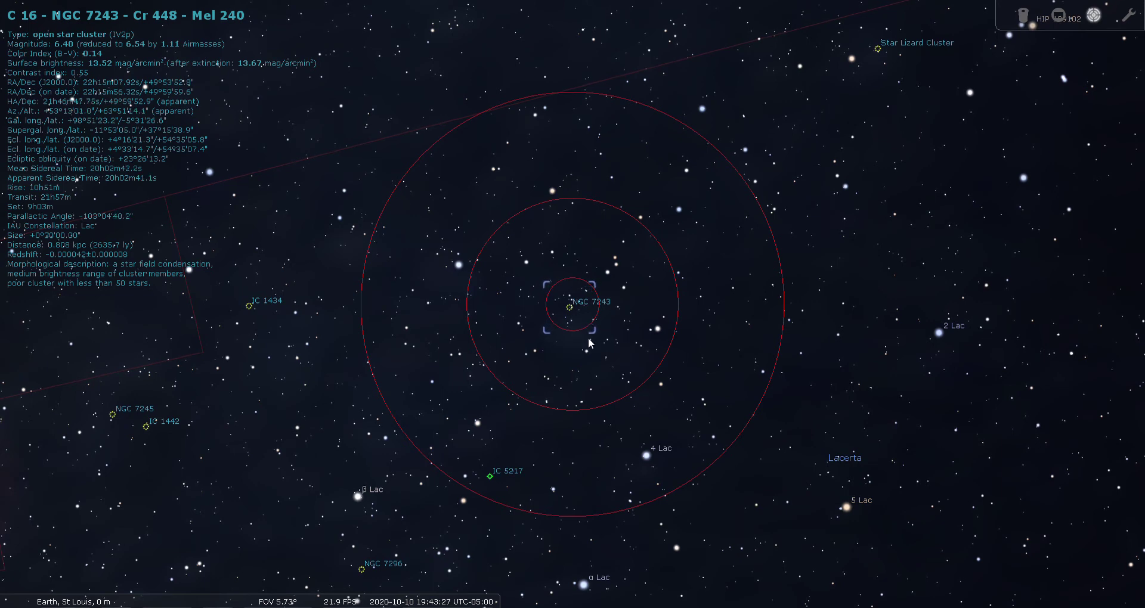
Inspect NGC 7243 through the simulated 13mm Nagler eyepiece, and return to the 60° sky view
{"action": "left_click", "coordinate": [1023, 15]}
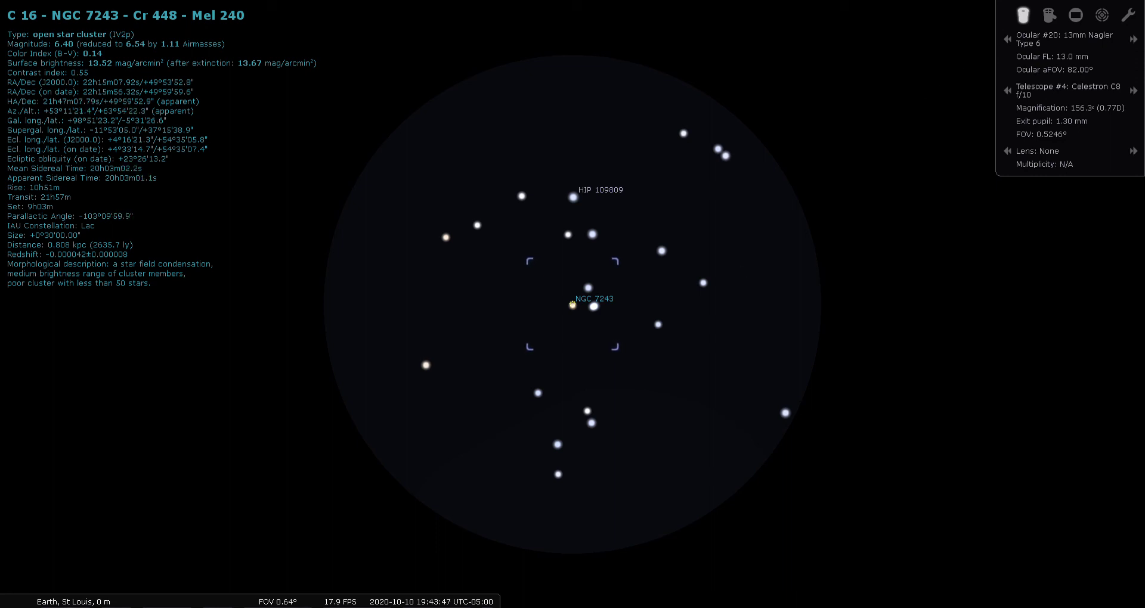
{"action": "left_click", "coordinate": [1101, 18]}
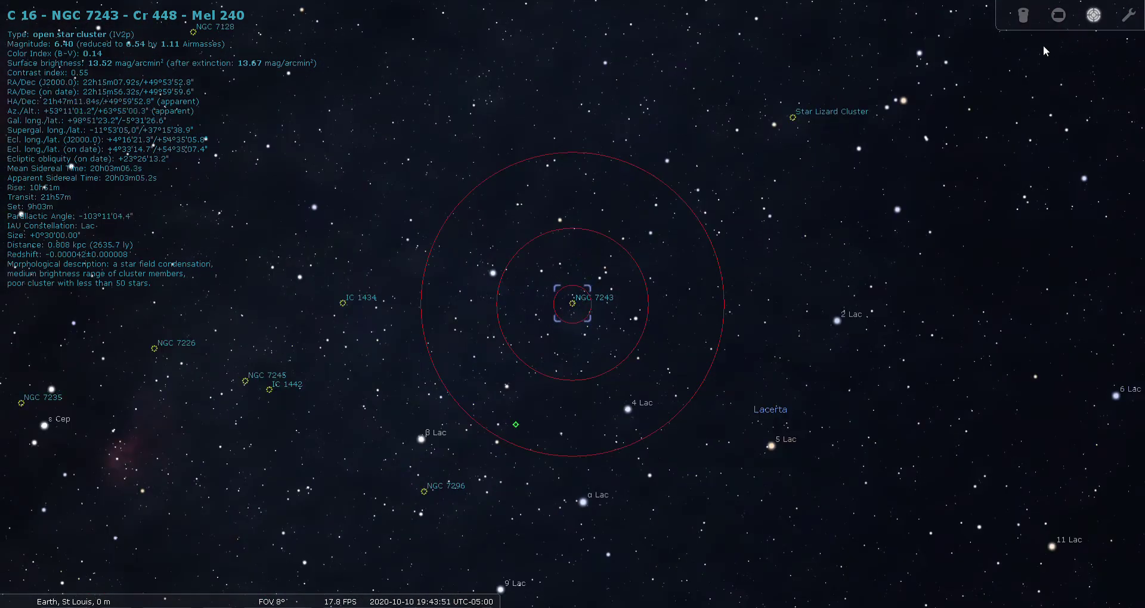
{"action": "key", "text": "backslash"}
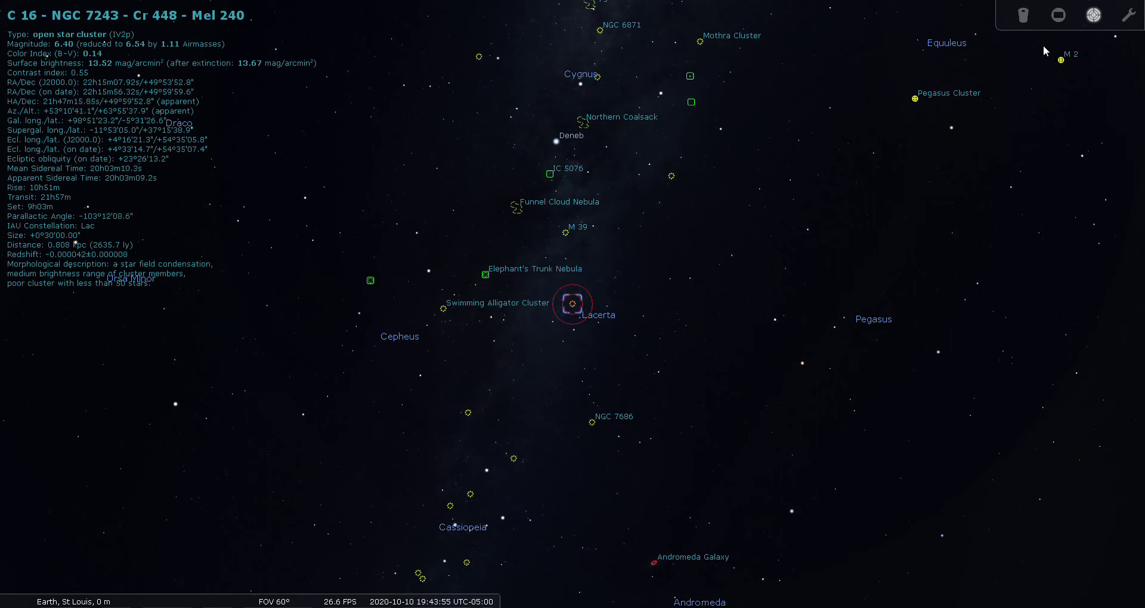
Turn the constellation boundaries back on around Lacerta, with the constellation names shown and the lines hidden
{"action": "key", "text": "c"}
{"action": "key", "text": "b"}
{"action": "key", "text": "v"}
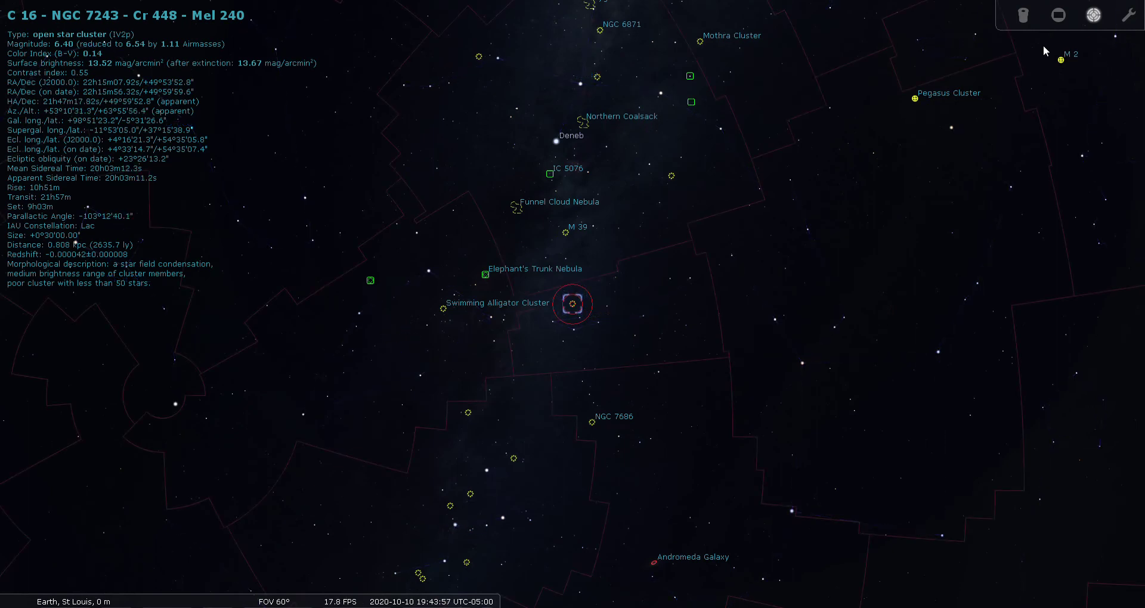
{"action": "key", "text": "c"}
{"action": "key", "text": "v"}
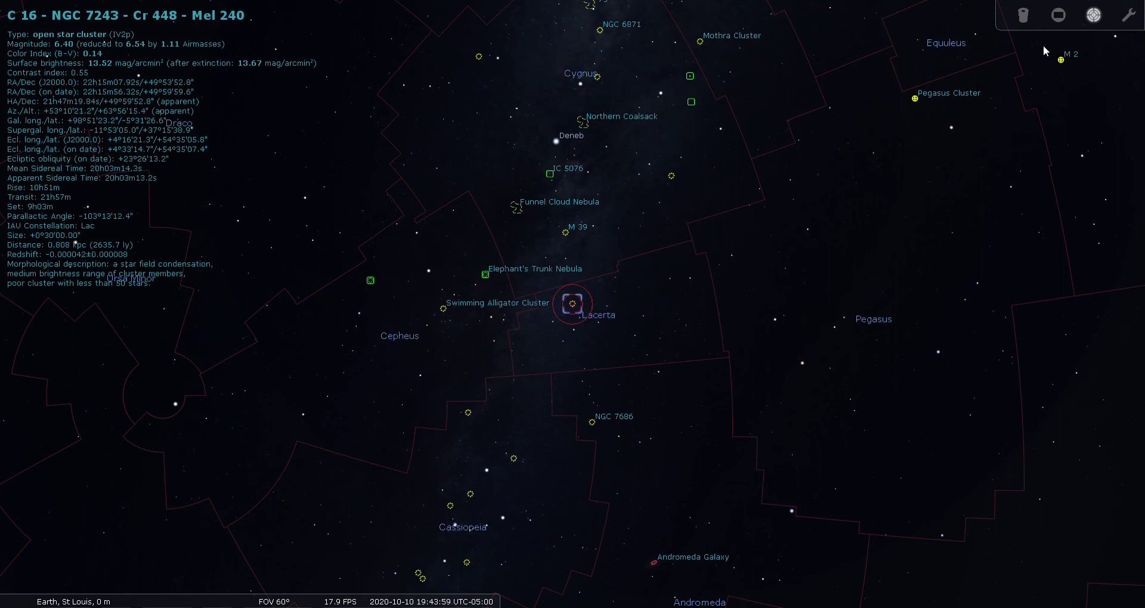
Raise the amounts of deep-sky object labels and hints in the view settings, and close the settings
{"action": "left_click_drag", "start_coordinate": [641, 355], "coordinate": [575, 310]}
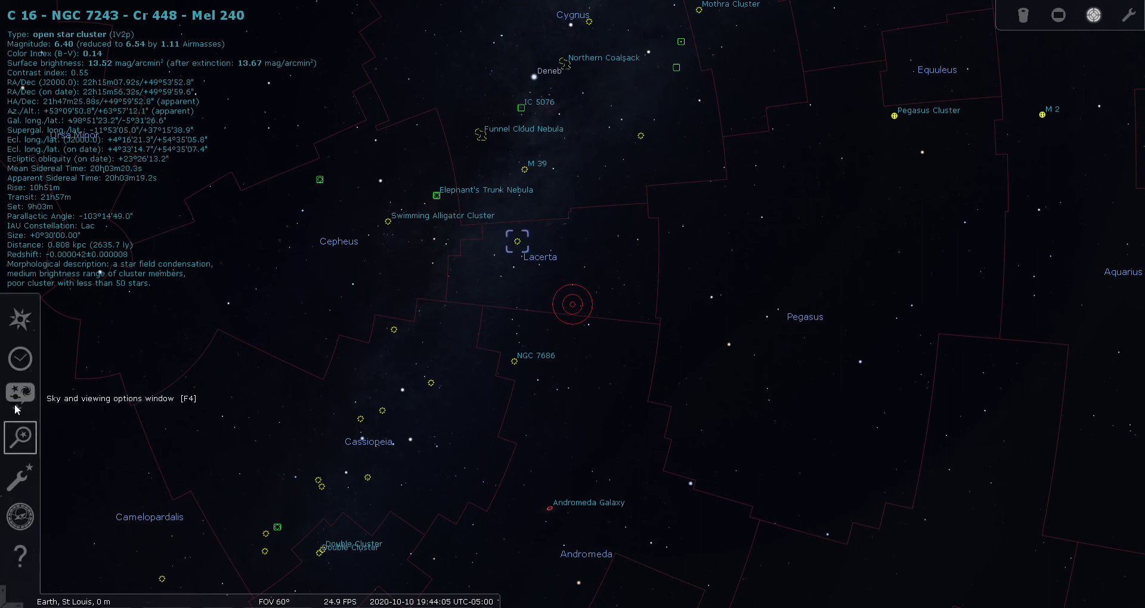
{"action": "left_click", "coordinate": [20, 396]}
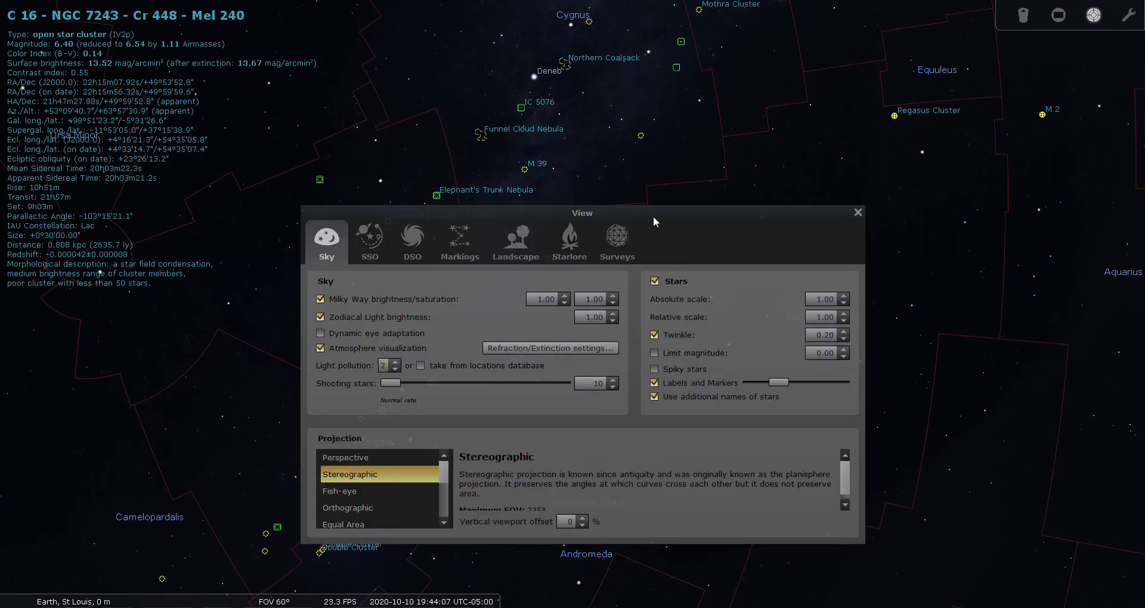
{"action": "left_click", "coordinate": [415, 244]}
{"action": "left_click_drag", "start_coordinate": [488, 212], "coordinate": [832, 164]}
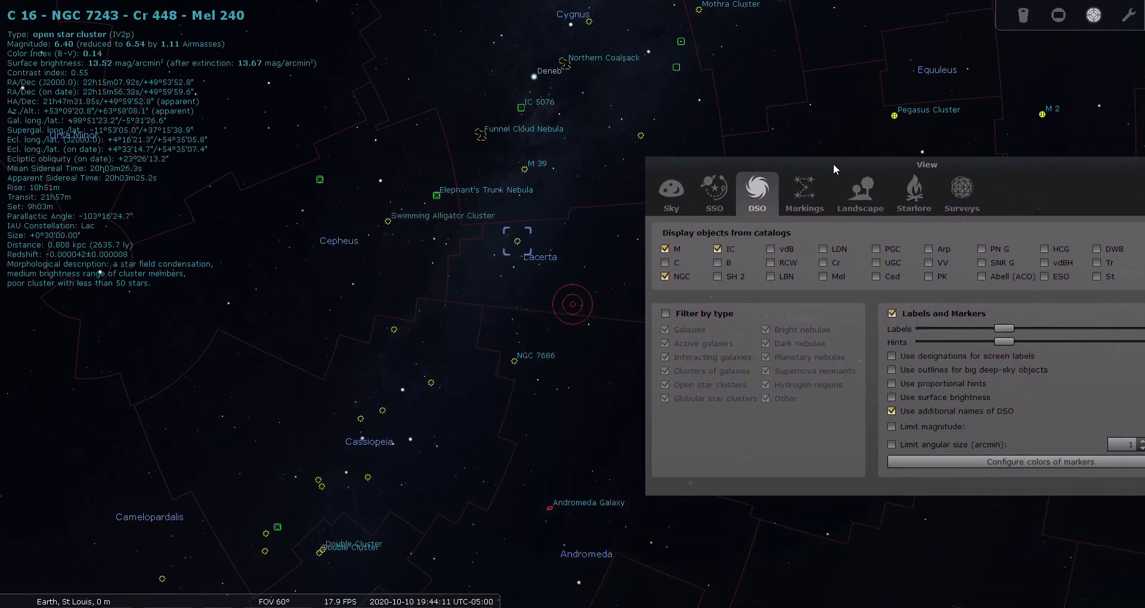
{"action": "left_click_drag", "start_coordinate": [1001, 328], "coordinate": [1052, 337]}
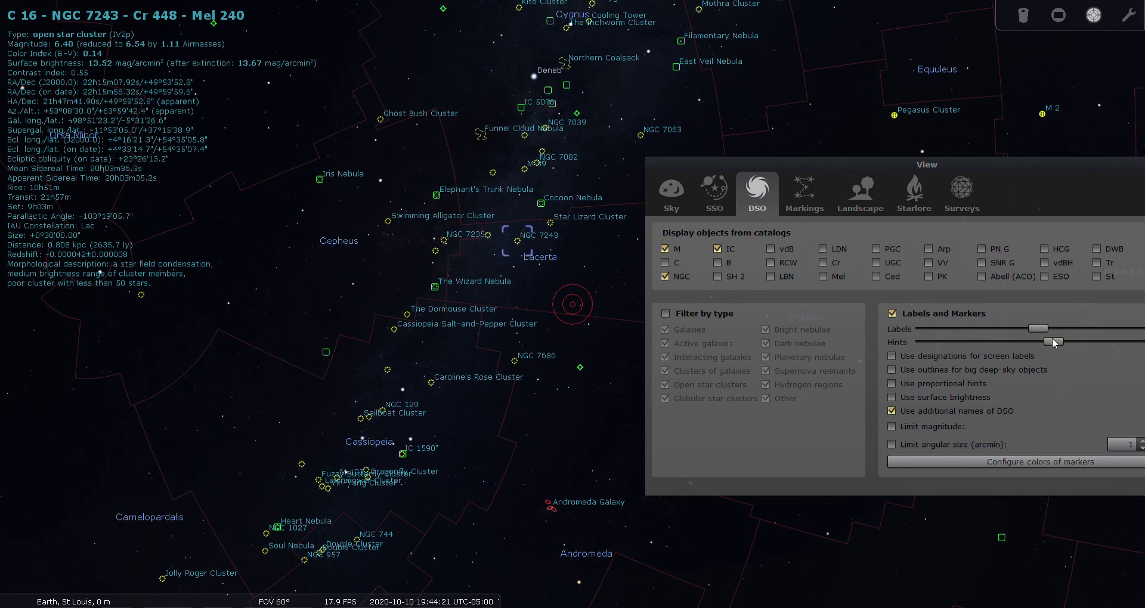
{"action": "left_click_drag", "start_coordinate": [992, 191], "coordinate": [894, 199]}
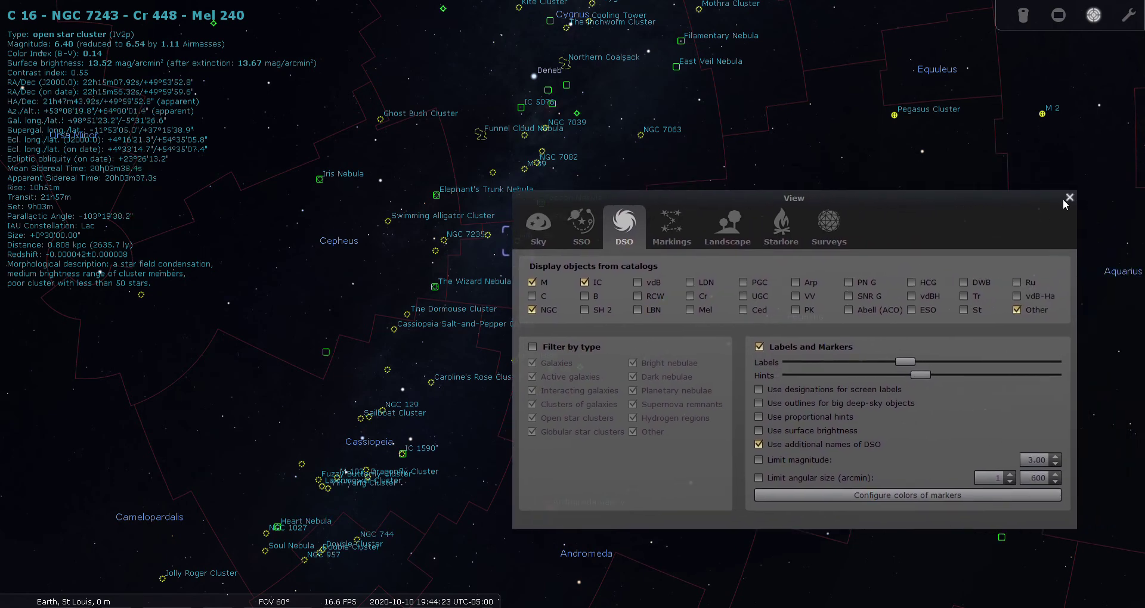
{"action": "left_click", "coordinate": [1065, 197]}
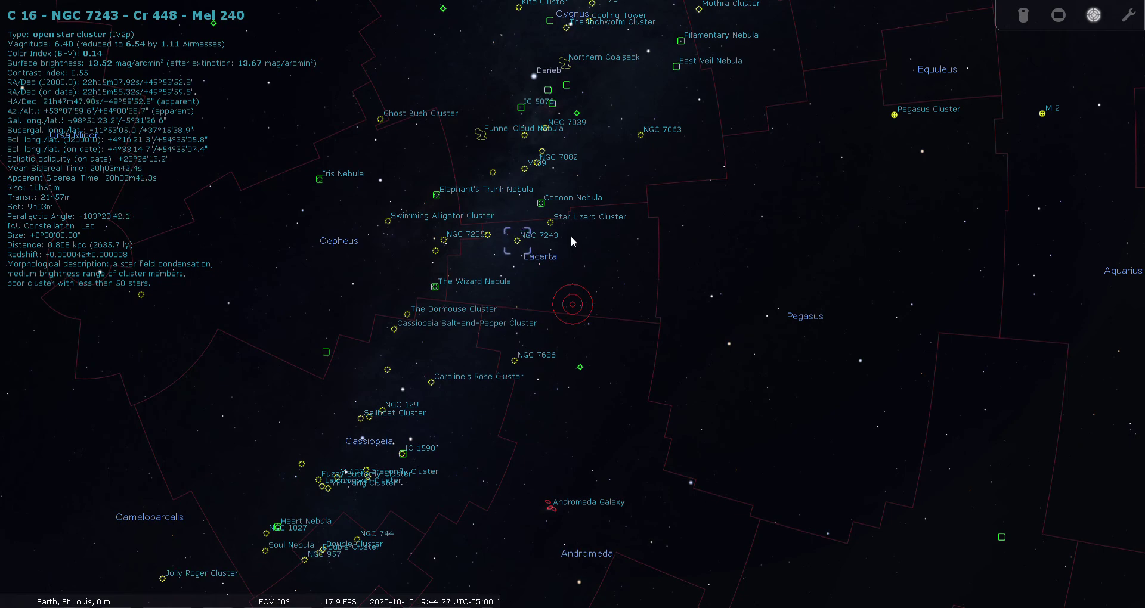
Frame the Star Lizard Cluster within the Telrad circles at an 8° field of view and select it
{"action": "left_click_drag", "start_coordinate": [571, 241], "coordinate": [596, 321]}
{"action": "left_click", "coordinate": [1094, 18]}
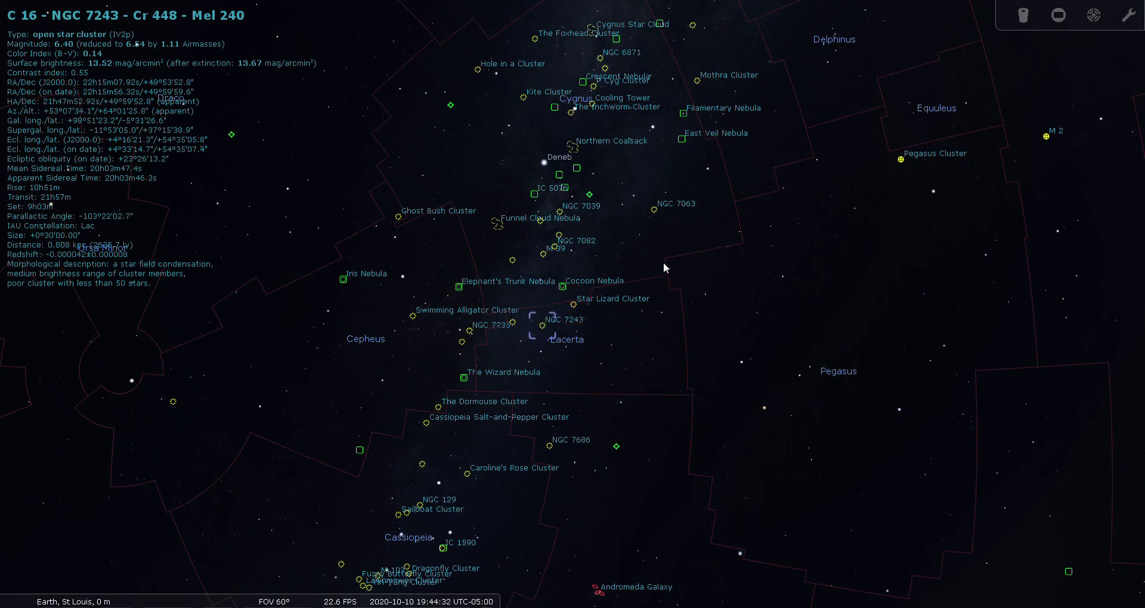
{"action": "left_click", "coordinate": [1093, 16]}
{"action": "key", "text": "Page_Up"}
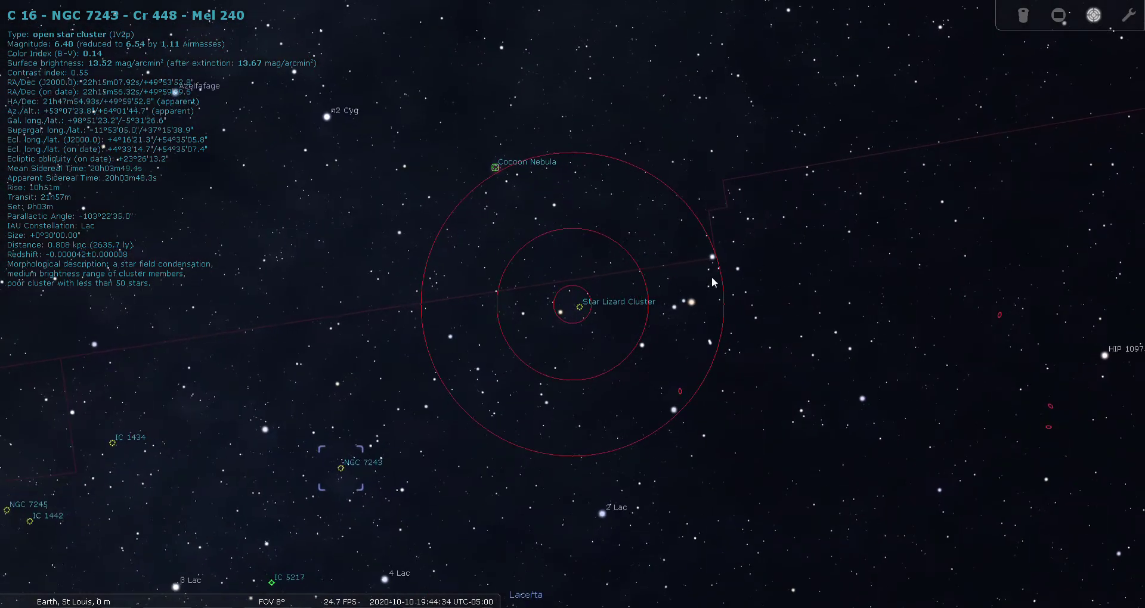
{"action": "left_click", "coordinate": [582, 308]}
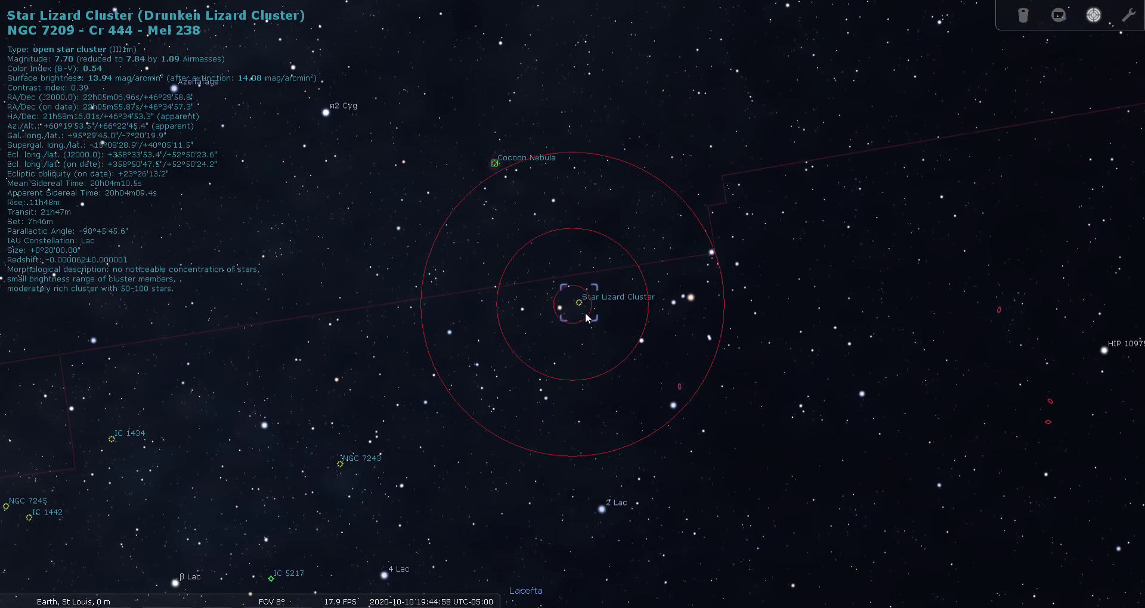
Examine the Star Lizard Cluster up close and through the simulated 13mm Nagler eyepiece, and return to the Telrad circles
{"action": "scroll", "coordinate": [571, 325], "scroll_direction": "up", "scroll_amount": 3}
{"action": "scroll", "coordinate": [572, 325], "scroll_direction": "up", "scroll_amount": 2}
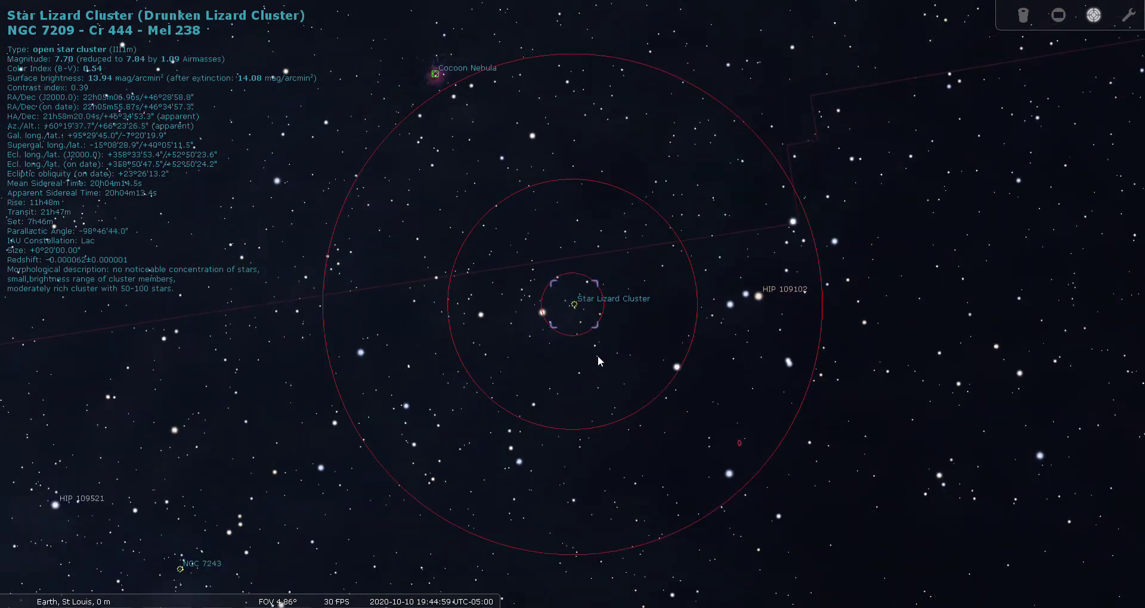
{"action": "scroll", "coordinate": [597, 355], "scroll_direction": "down", "scroll_amount": 1}
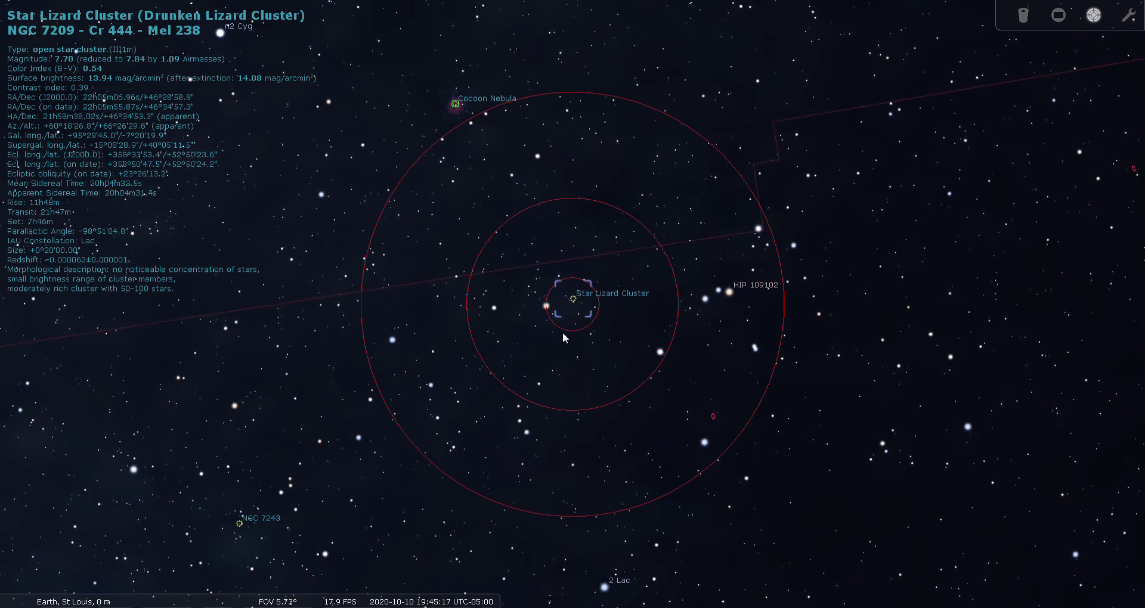
{"action": "left_click", "coordinate": [1023, 15]}
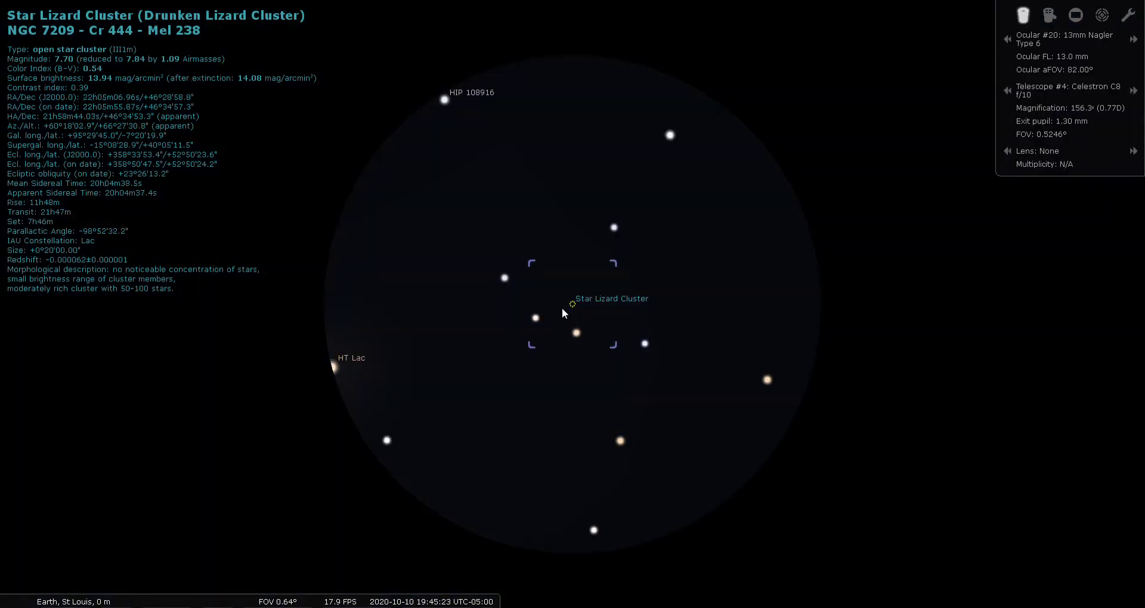
{"action": "left_click", "coordinate": [1100, 17]}
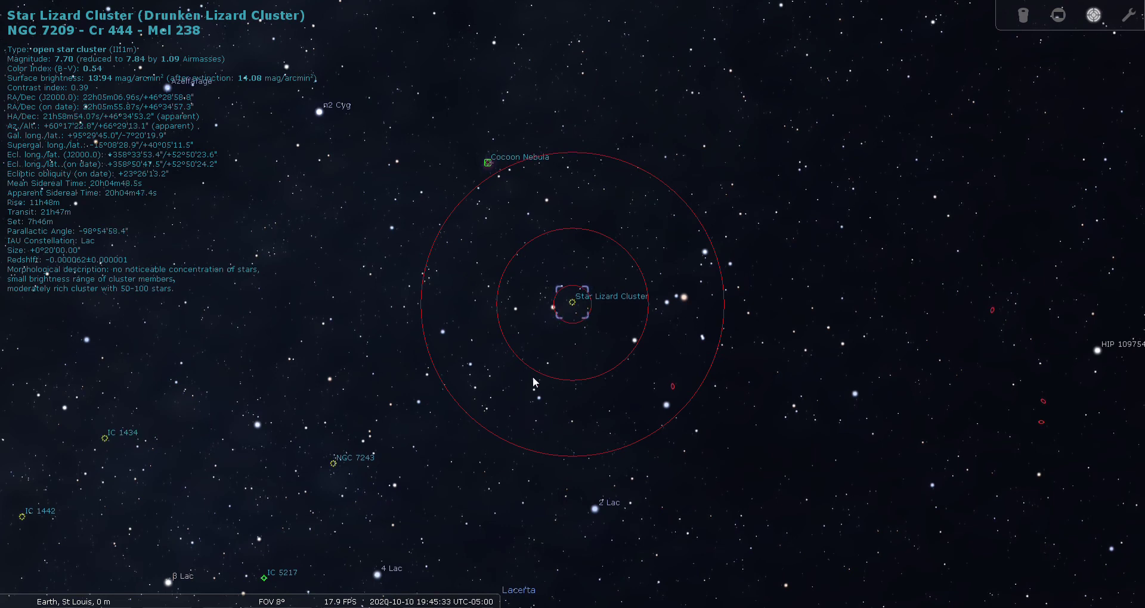
Widen the sky view around the Star Lizard Cluster to 60° and show the constellation boundaries
{"action": "scroll", "coordinate": [534, 381], "scroll_direction": "down", "scroll_amount": 3}
{"action": "scroll", "coordinate": [532, 381], "scroll_direction": "down", "scroll_amount": 5}
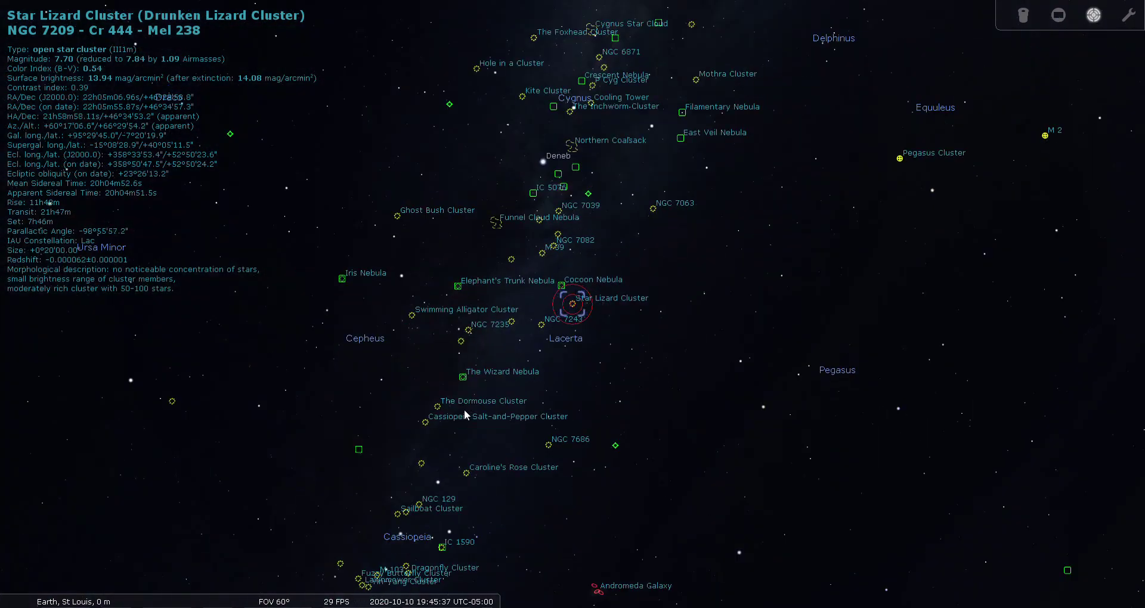
{"action": "key", "text": "b"}
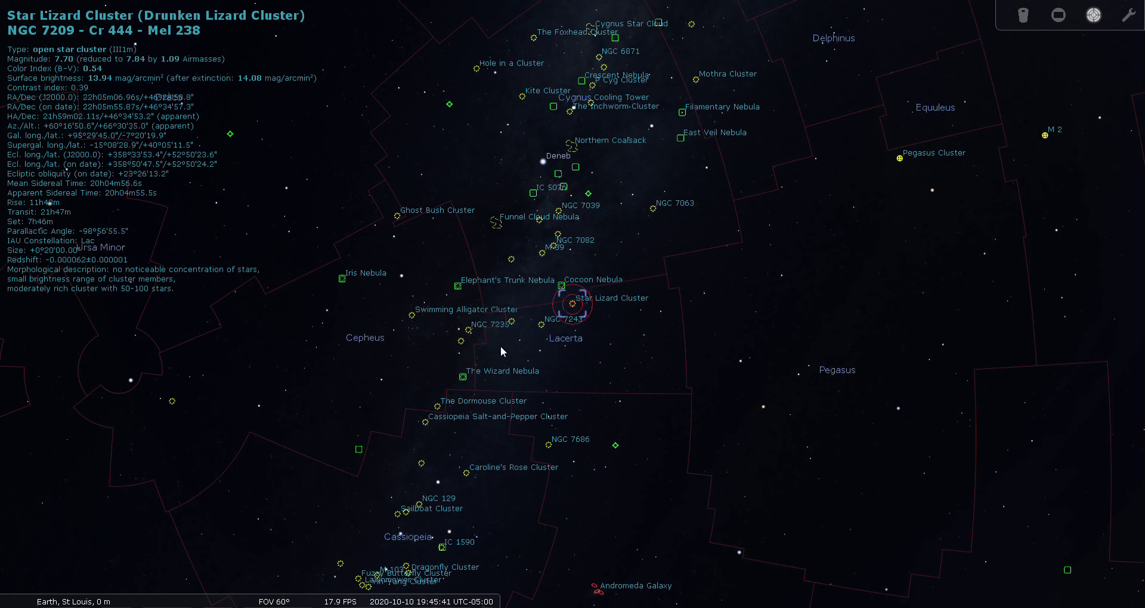
Select the open cluster IC 1434 near Lacerta's border with Cepheus and frame it in the Telrad circles at 8°
{"action": "left_click_drag", "start_coordinate": [517, 345], "coordinate": [433, 334]}
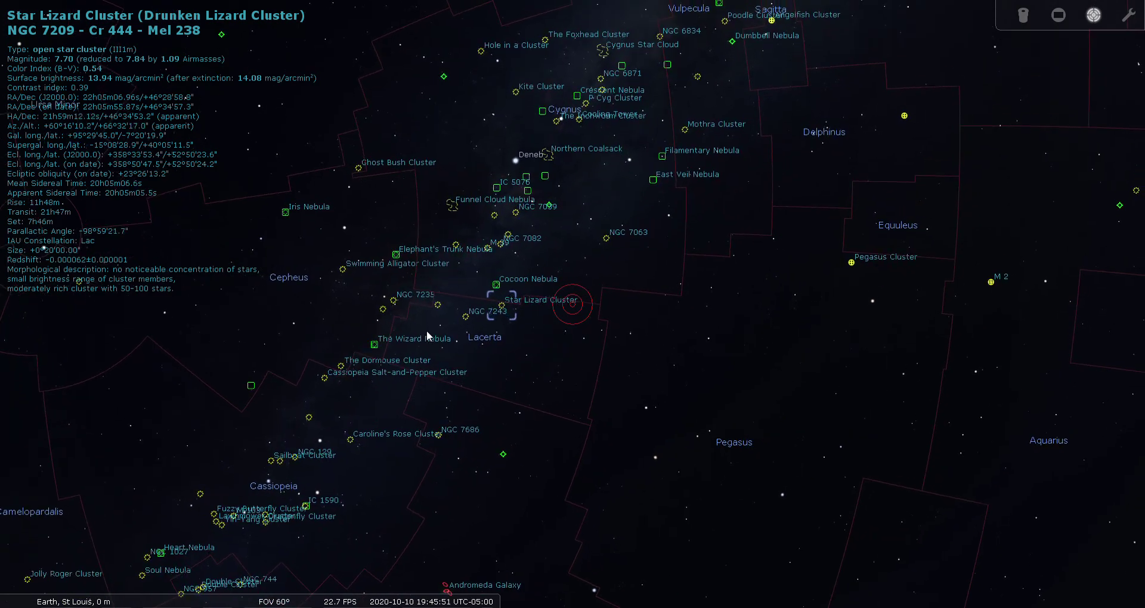
{"action": "left_click", "coordinate": [437, 304]}
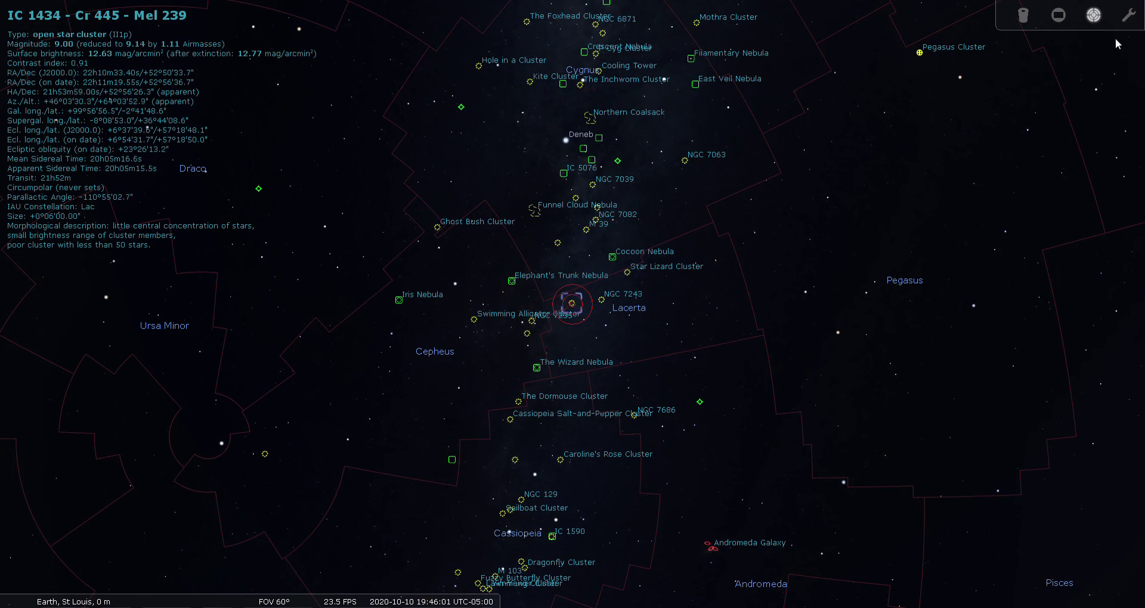
{"action": "left_click", "coordinate": [1095, 16]}
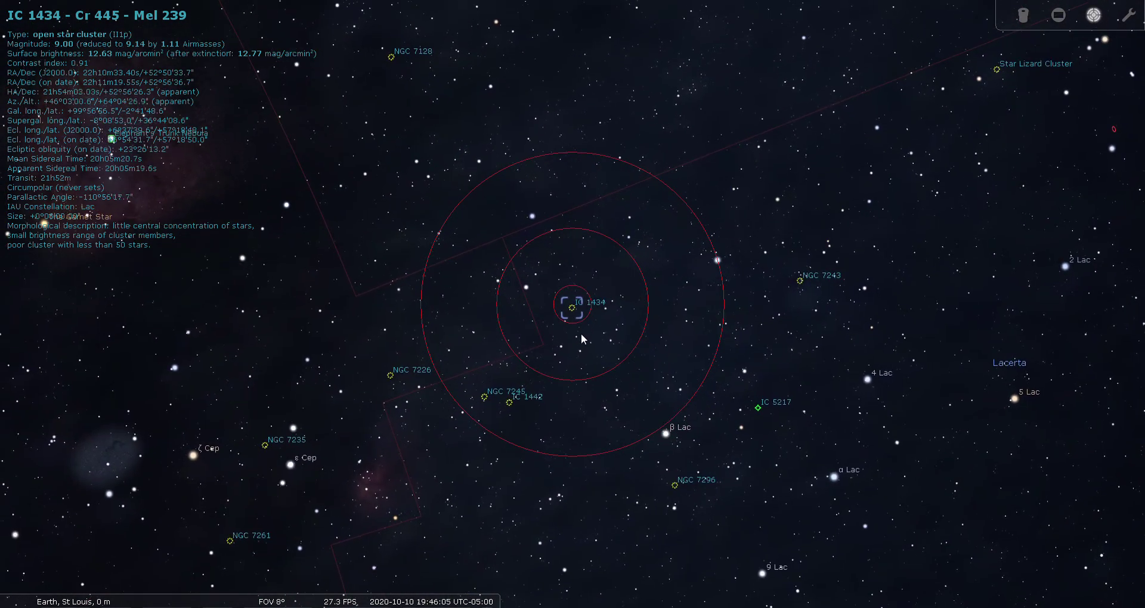
Examine IC 1434 up close and through the simulated 13mm Nagler, 19mm Panoptic and 24mm Panoptic eyepieces, and return to the Telrad circles
{"action": "scroll", "coordinate": [578, 337], "scroll_direction": "up", "scroll_amount": 3}
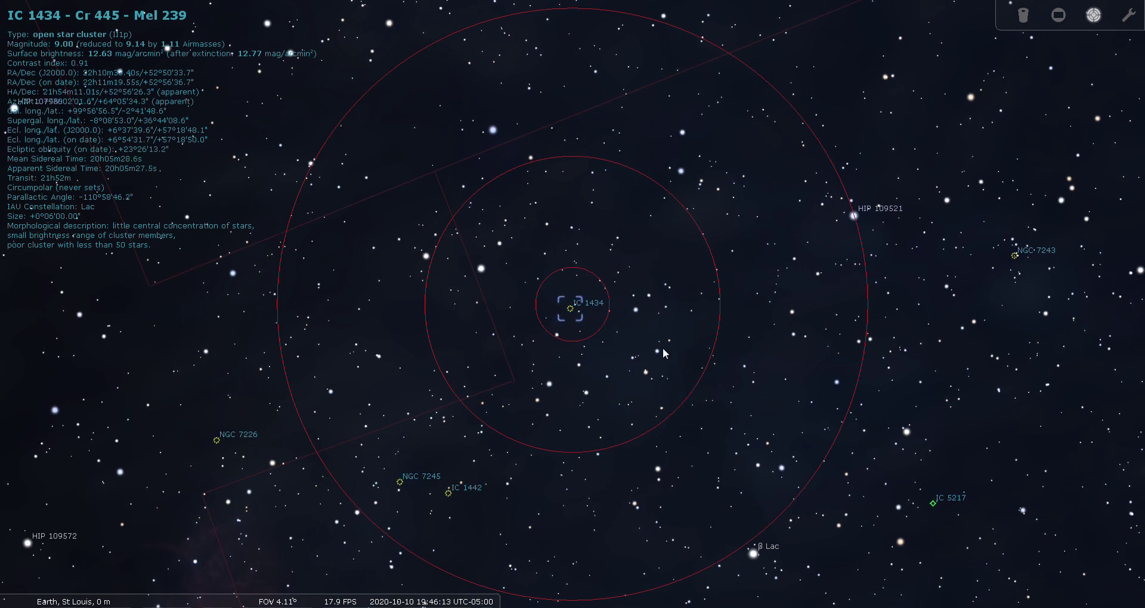
{"action": "left_click", "coordinate": [1023, 16]}
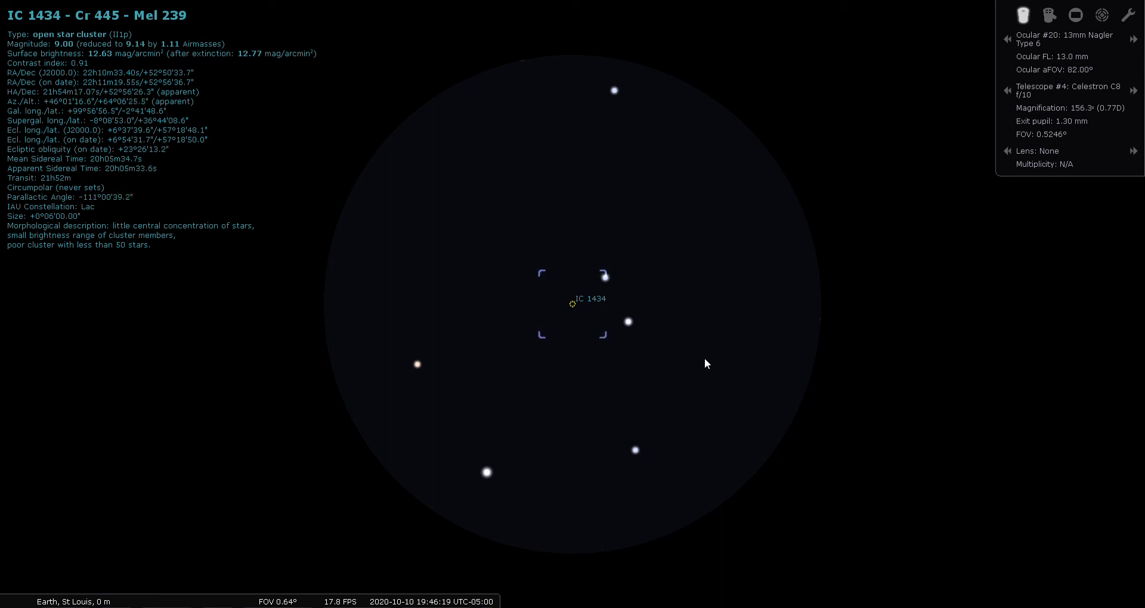
{"action": "left_click", "coordinate": [1004, 41]}
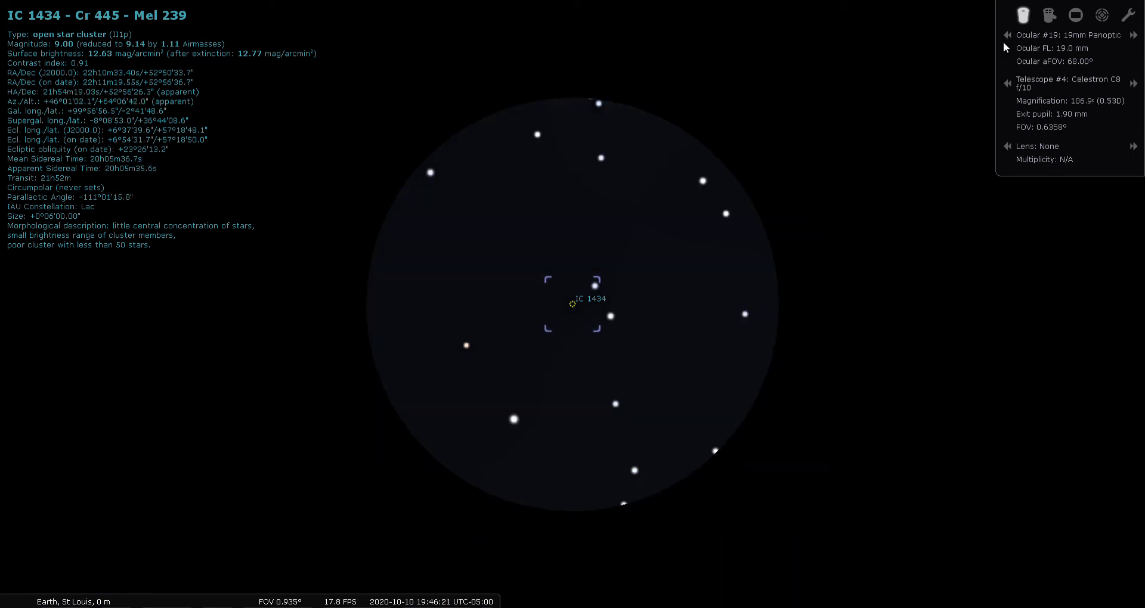
{"action": "left_click", "coordinate": [1007, 39]}
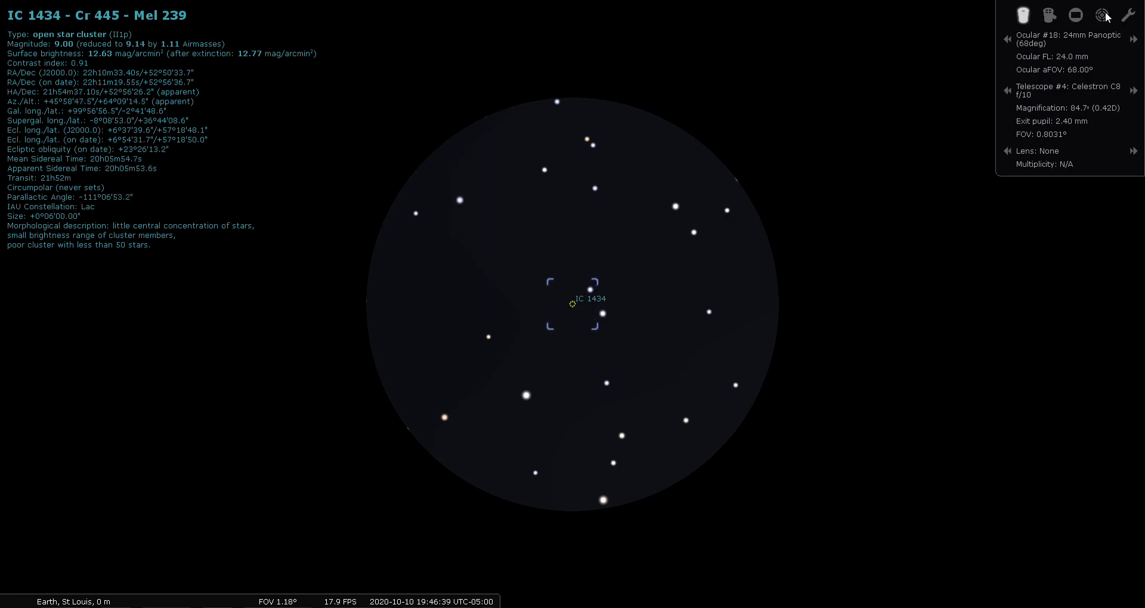
{"action": "left_click", "coordinate": [1023, 16]}
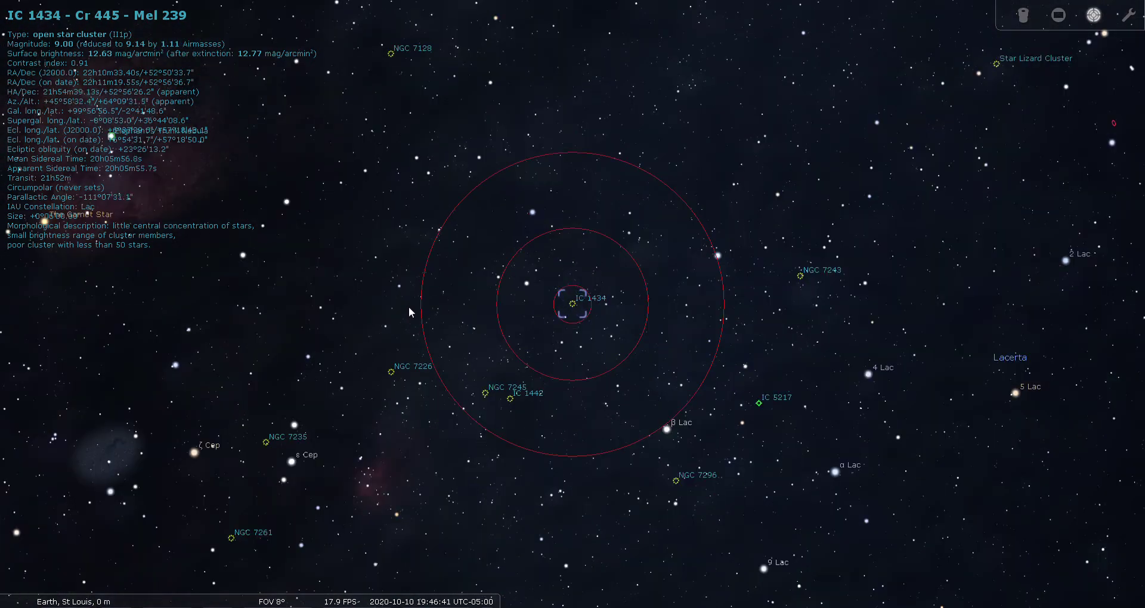
Widen the sky view to 60° and turn off the labels and markers for deep-sky objects
{"action": "key", "text": "backslash"}
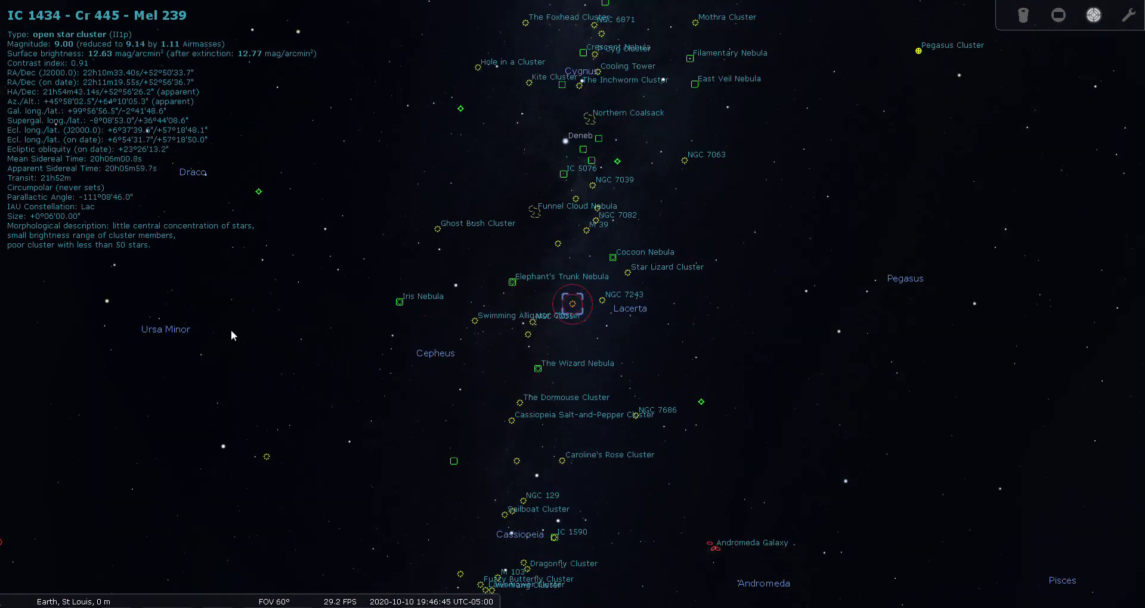
{"action": "left_click", "coordinate": [20, 397]}
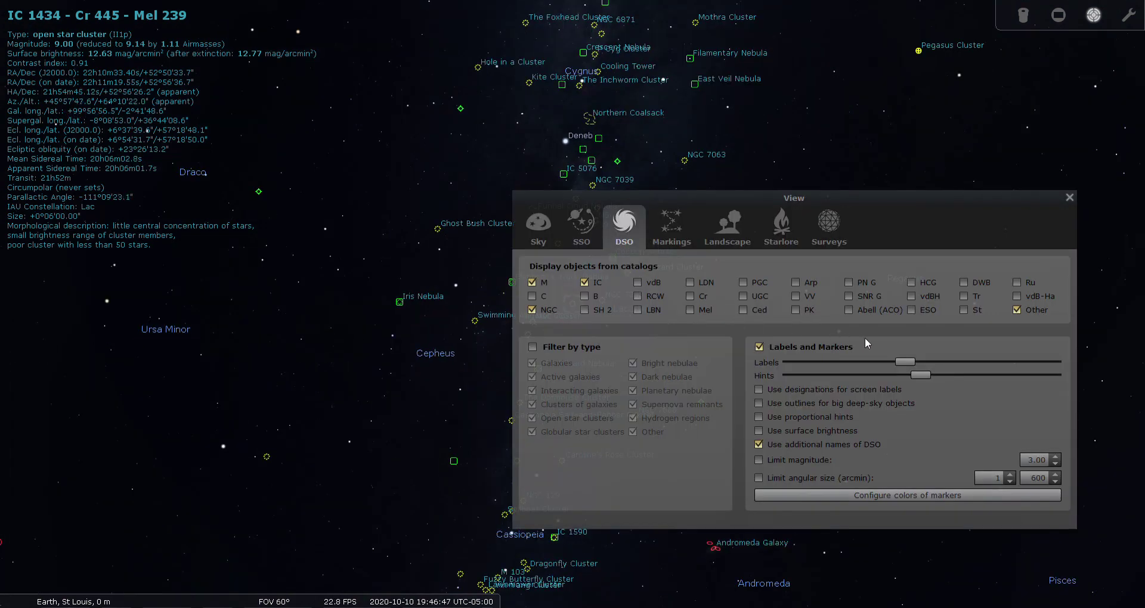
{"action": "left_click", "coordinate": [759, 347]}
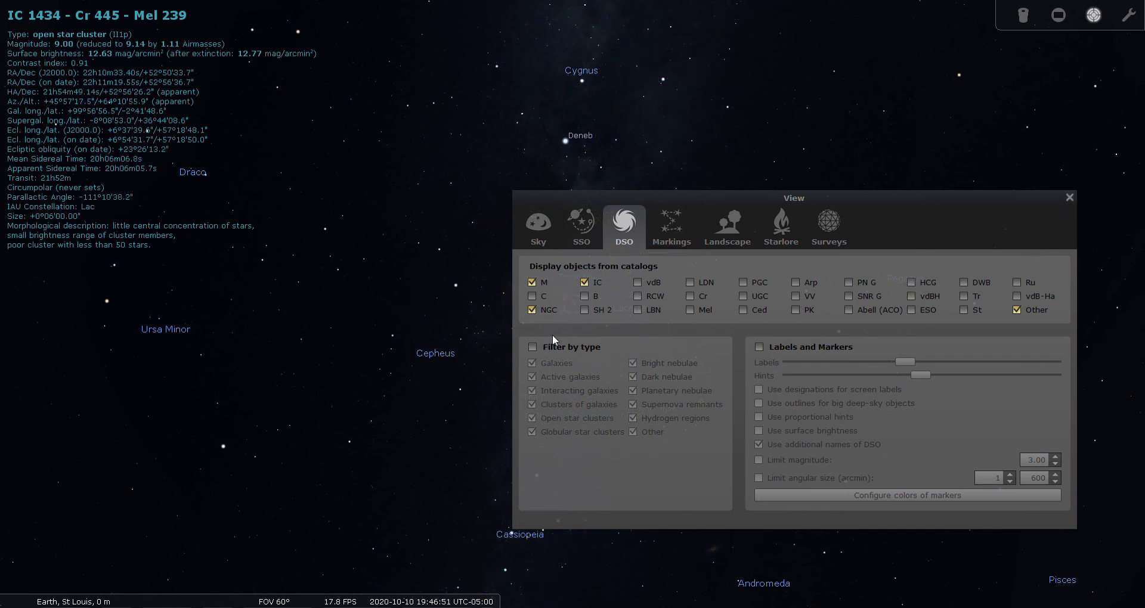
{"action": "left_click", "coordinate": [1068, 198]}
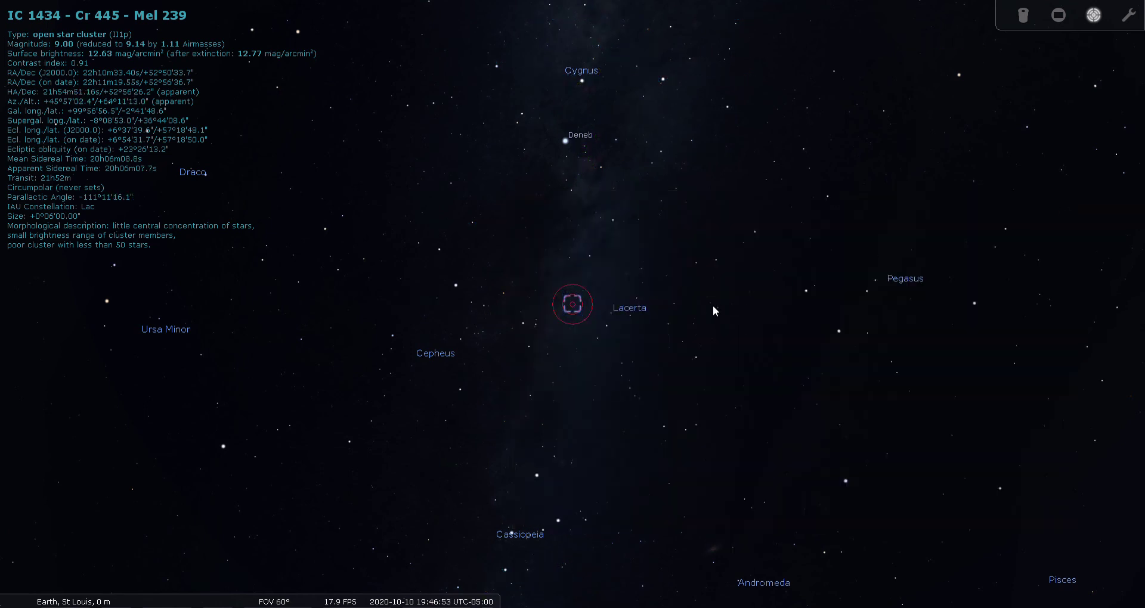
Clear the IC 1434 selection and hide the constellation names and boundaries in the sky around Lacerta
{"action": "right_click", "coordinate": [470, 203]}
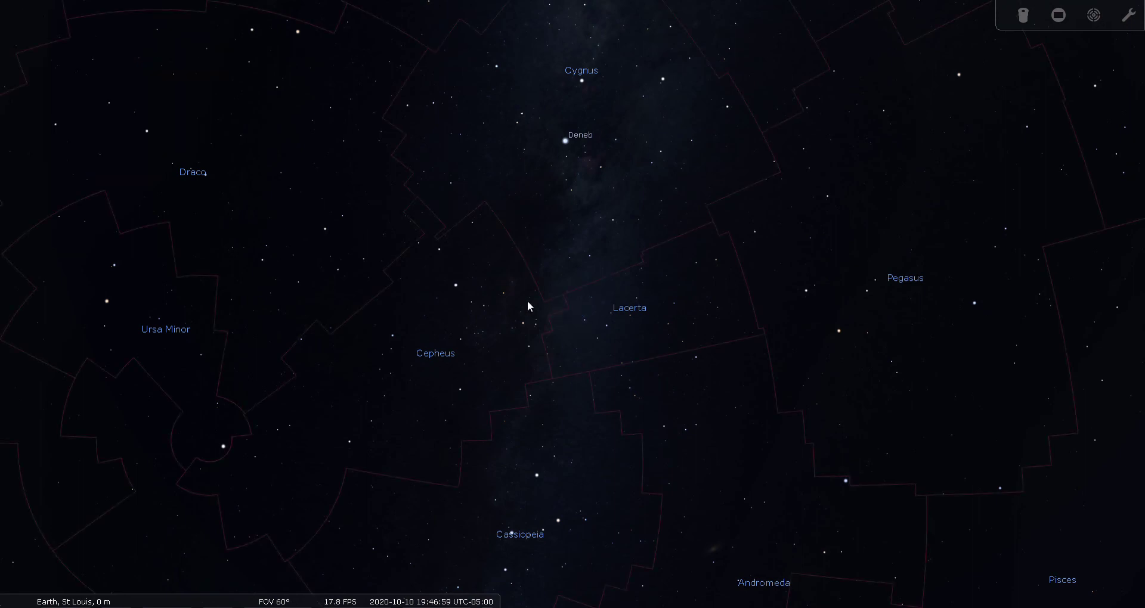
{"action": "left_click_drag", "start_coordinate": [563, 370], "coordinate": [474, 314]}
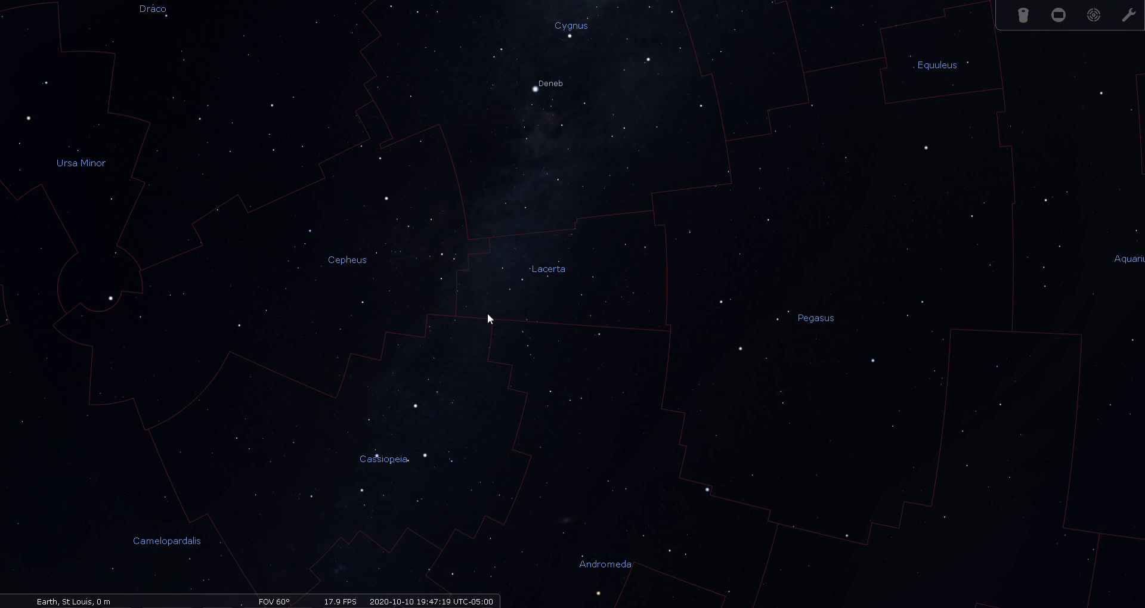
{"action": "key", "text": "v"}
{"action": "key", "text": "b"}
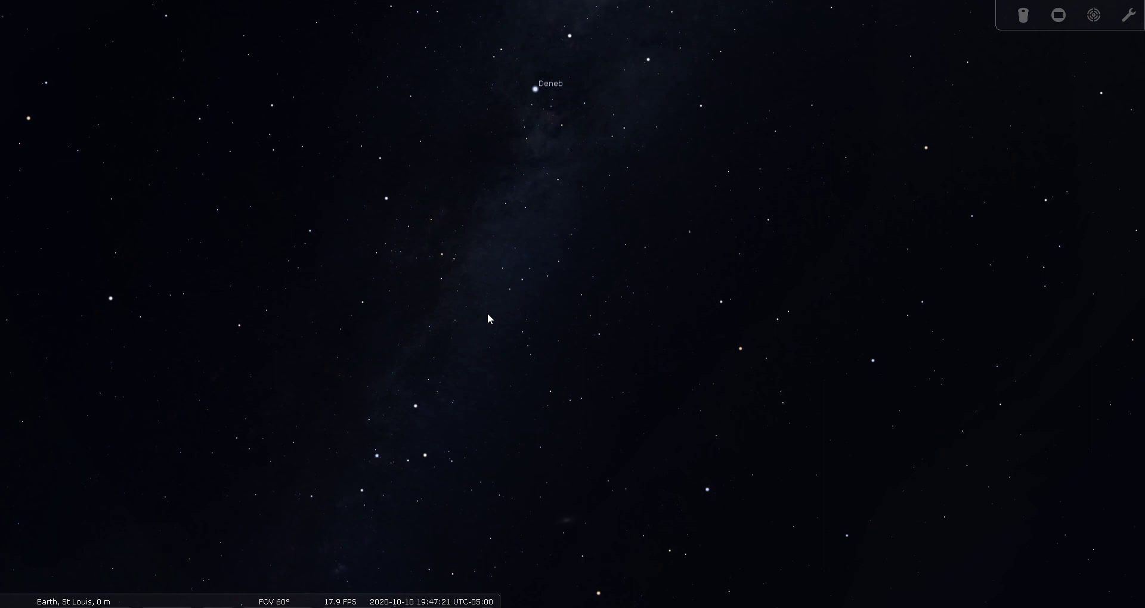